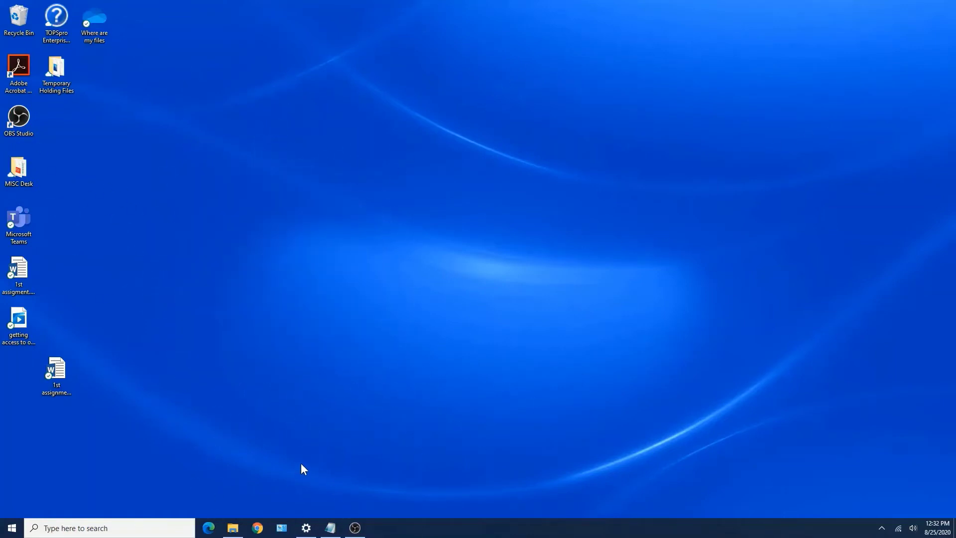
# Go to hbas.edu in Chrome and launch the HBAS Microsoft 365 tile from Student Apps.
pyautogui.click(255, 524)
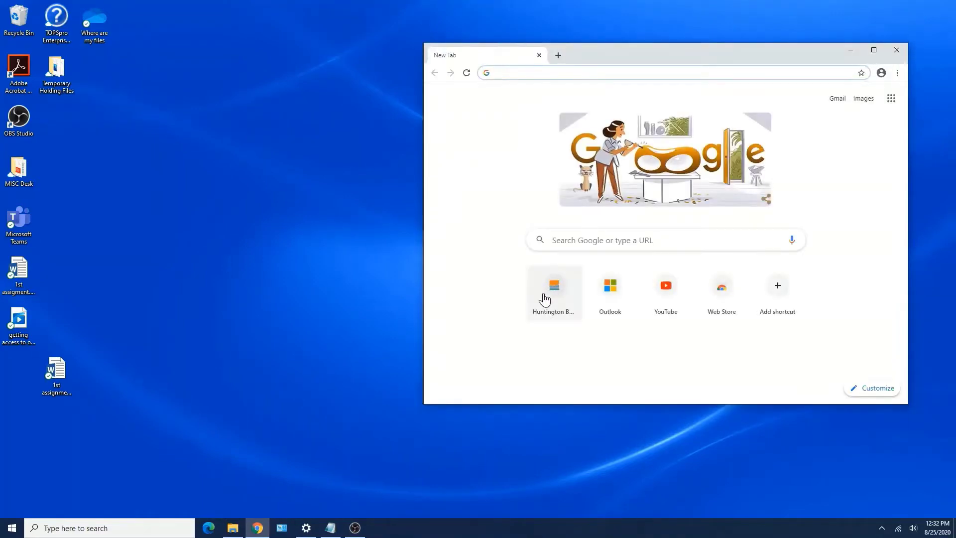
pyautogui.click(516, 74)
pyautogui.write('hb')
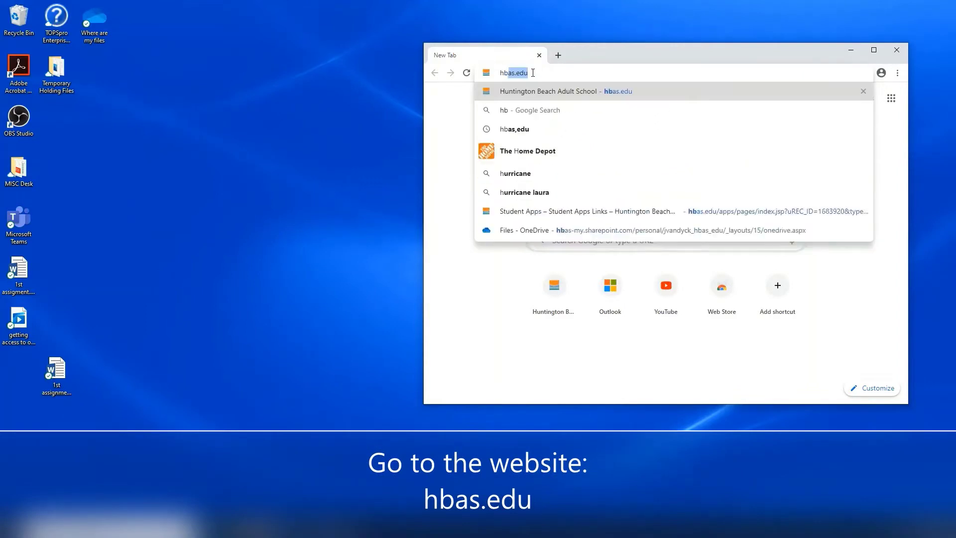
pyautogui.write('as.e')
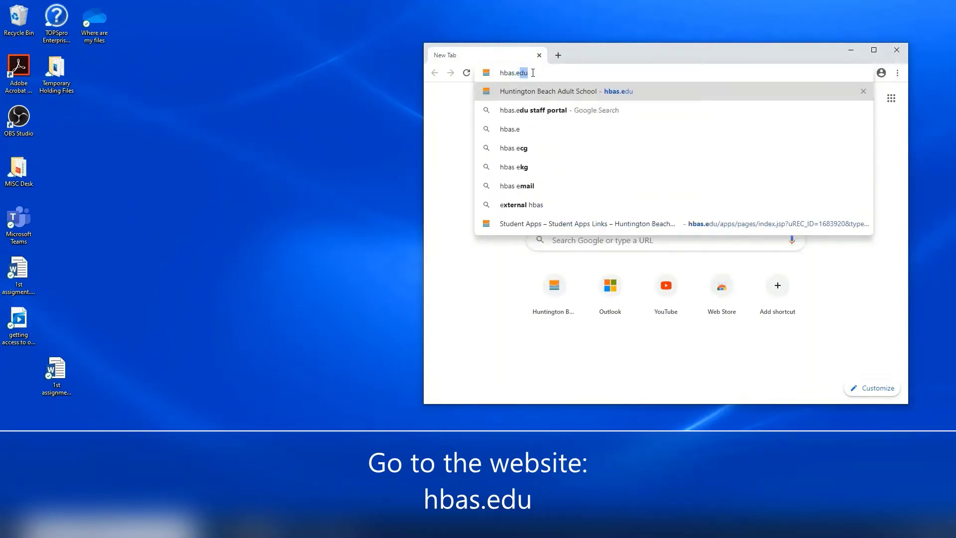
pyautogui.press('Return')
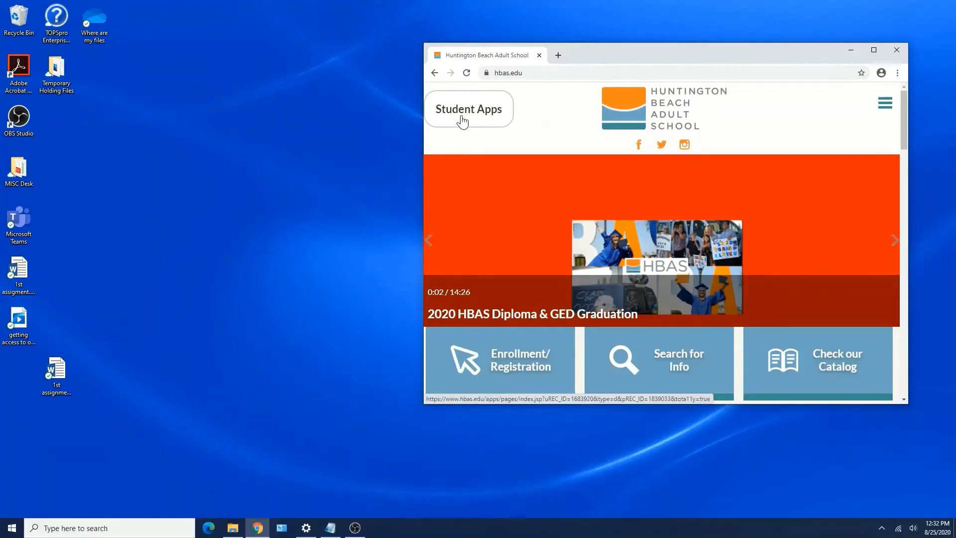
pyautogui.click(463, 117)
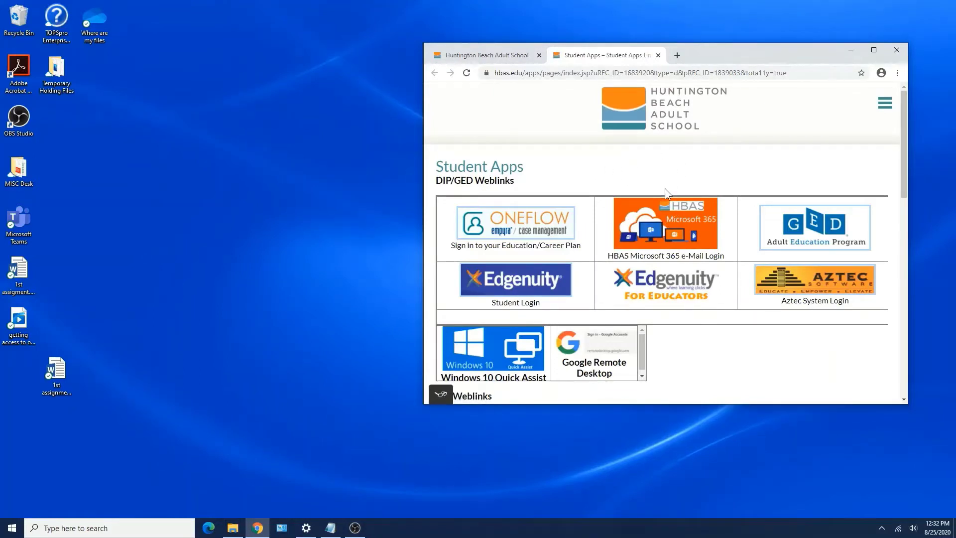
pyautogui.click(658, 235)
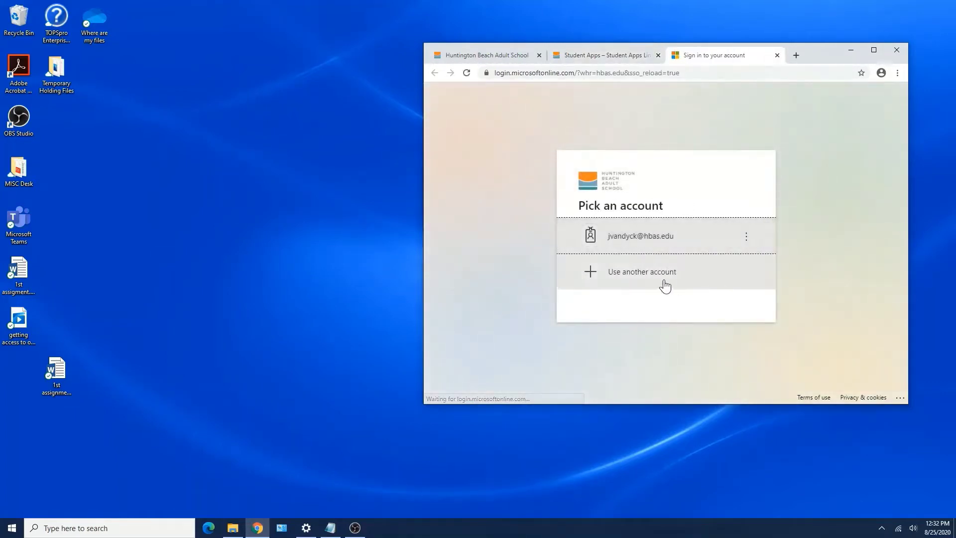
# Switch to another account and paste in the student's school e-mail address.
pyautogui.click(659, 281)
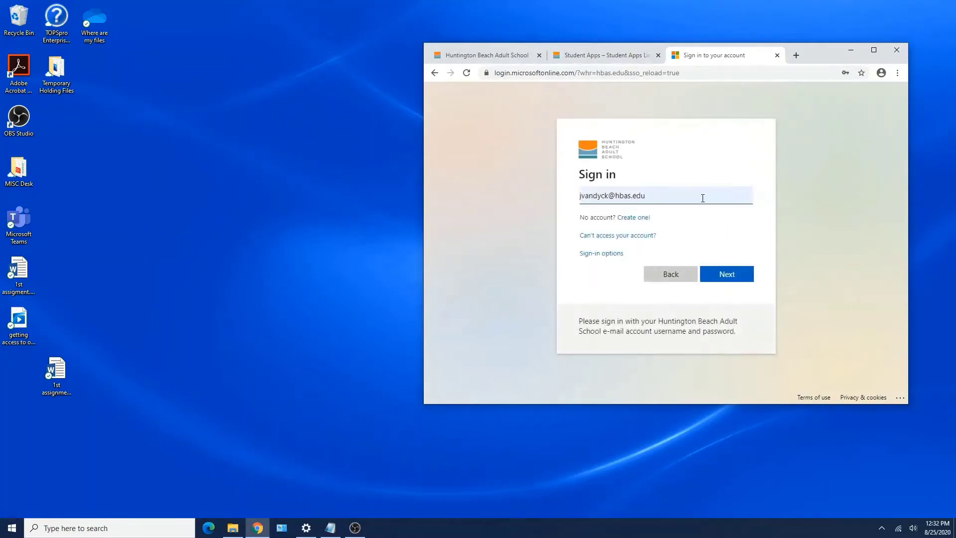
pyautogui.moveTo(702, 196); pyautogui.dragTo(563, 199)
pyautogui.hotkey('ctrl', 'v')
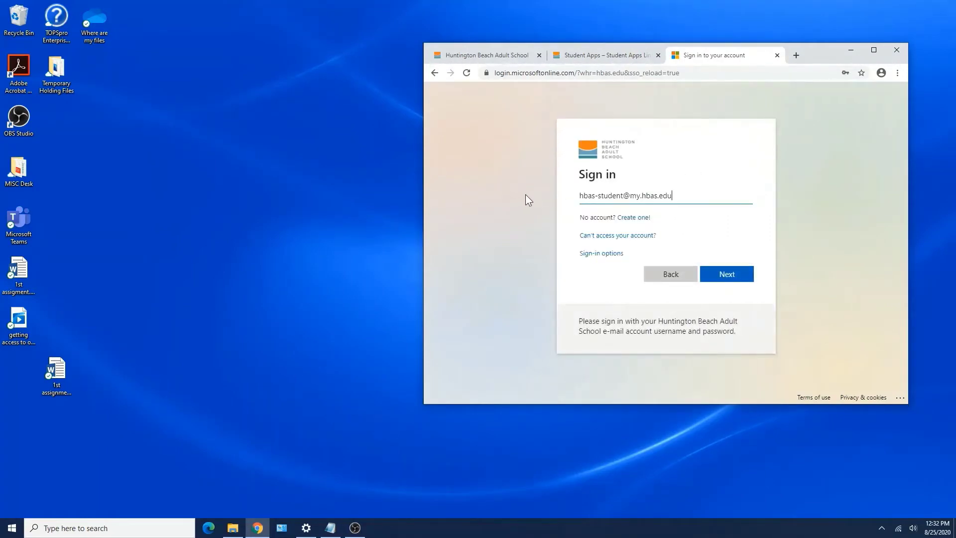
pyautogui.click(728, 275)
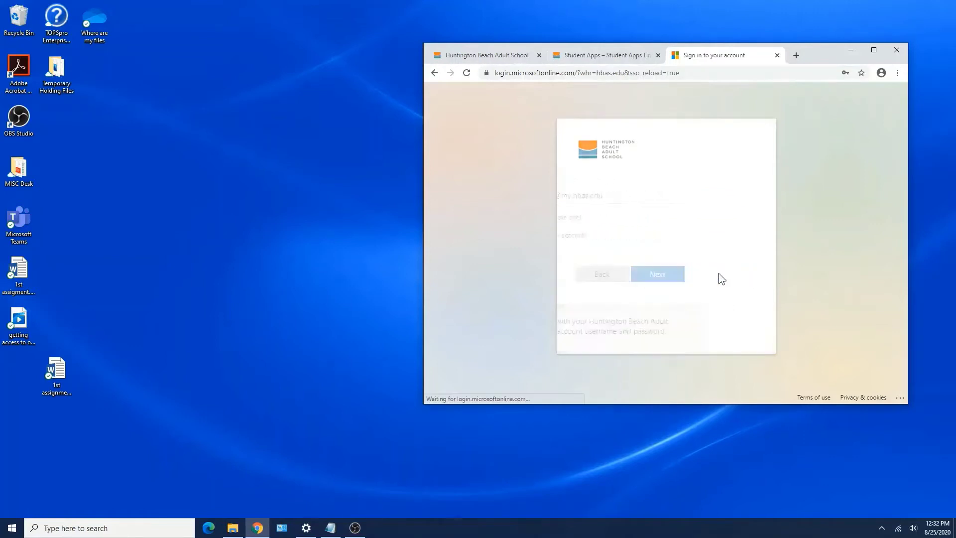
# Enter the account password, correcting a mistyped attempt, and decline Chrome's offer to save it.
pyautogui.click(627, 224)
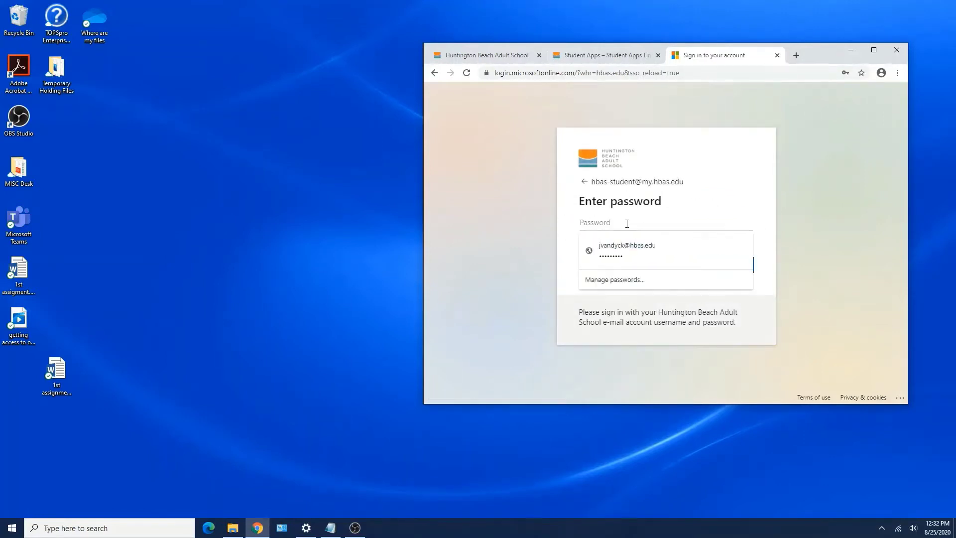
pyautogui.write('••••')
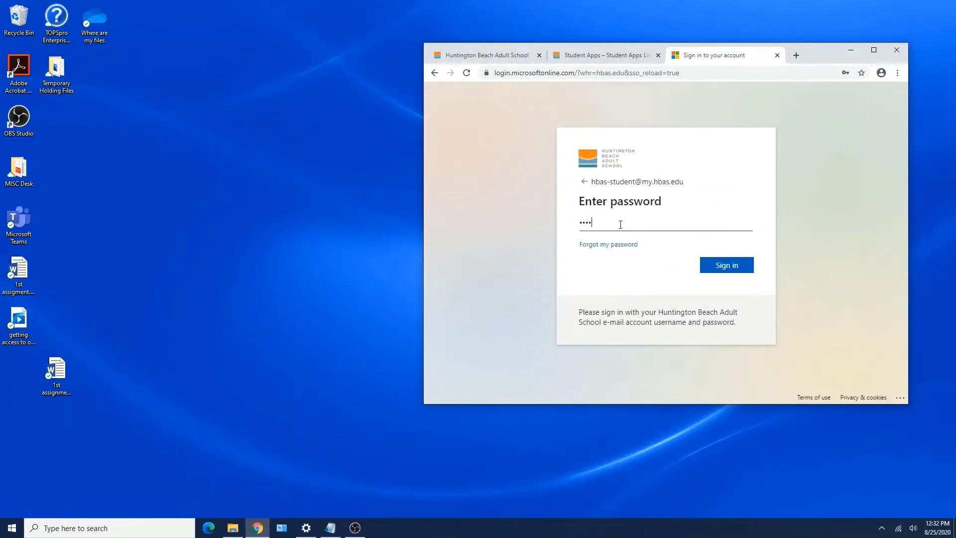
pyautogui.write('••••••')
pyautogui.hotkey('ctrl', 'a')
pyautogui.press('BackSpace')
pyautogui.write('•••••••••••')
pyautogui.press('Return')
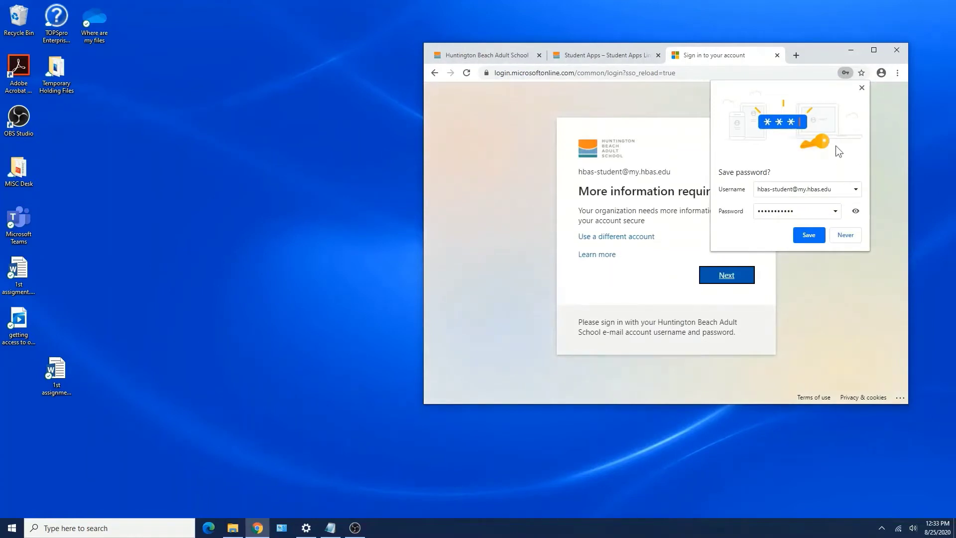
pyautogui.click(862, 89)
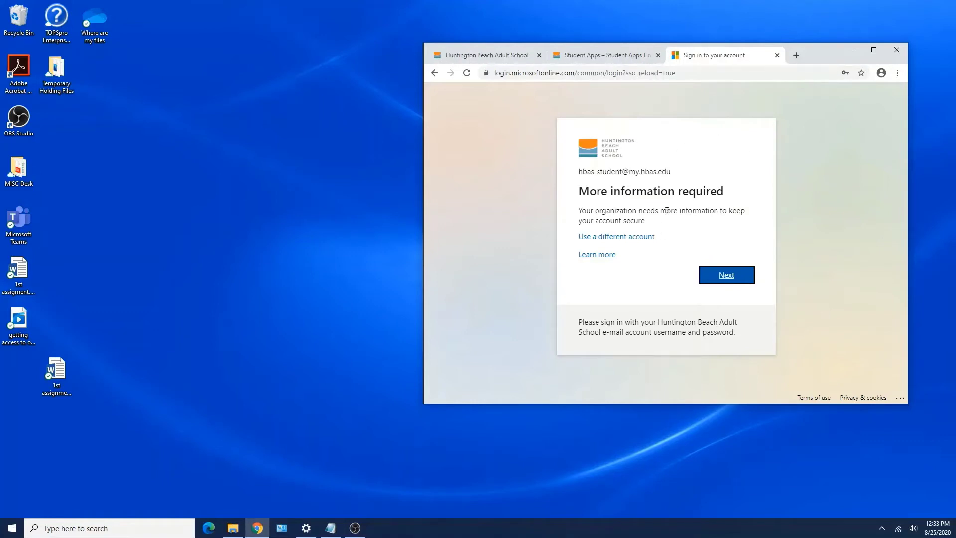
# Continue to the required security information page and zoom it to 110%.
pyautogui.click(726, 276)
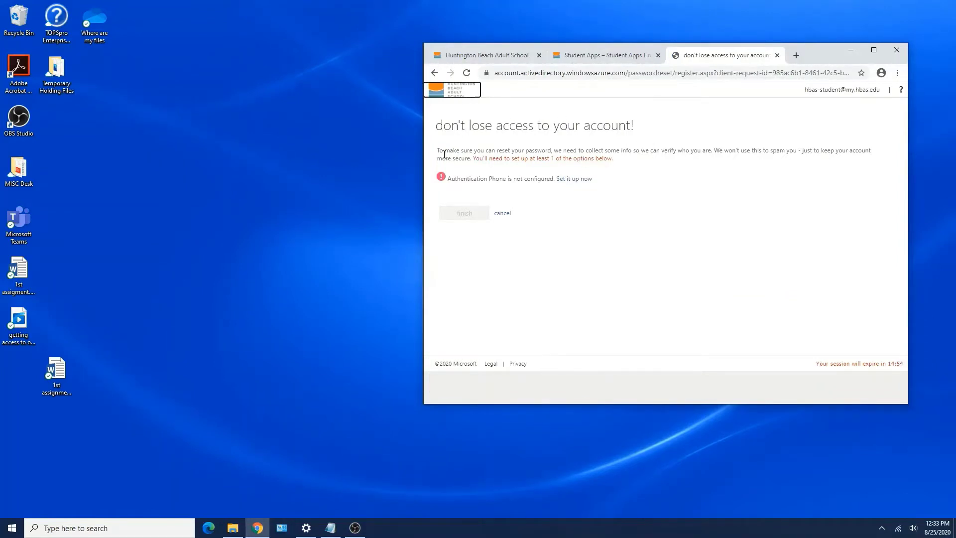
pyautogui.hotkey('ctrl', '+')
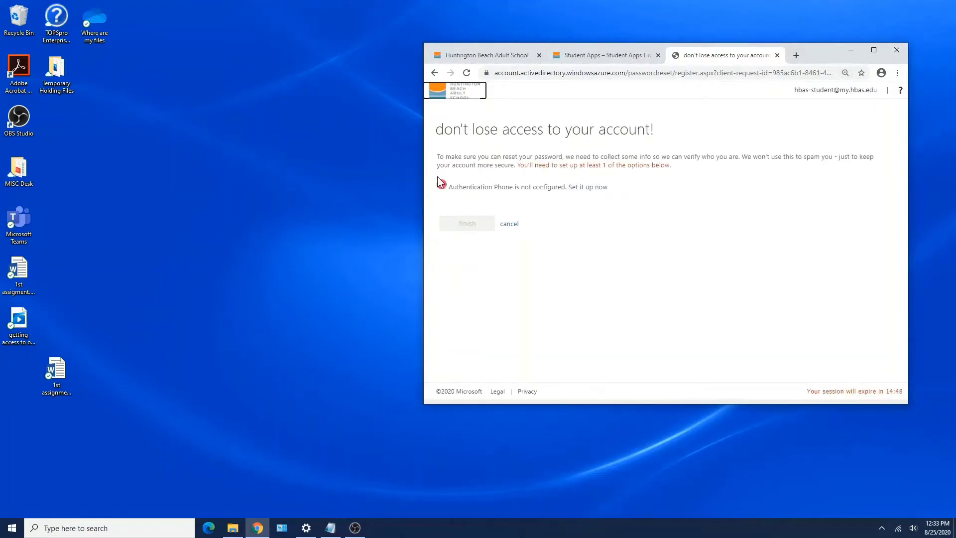
pyautogui.moveTo(437, 177); pyautogui.dragTo(551, 199)
pyautogui.click(586, 204)
# Set up the authentication phone with United States (+1) and the student's phone number.
pyautogui.click(604, 187)
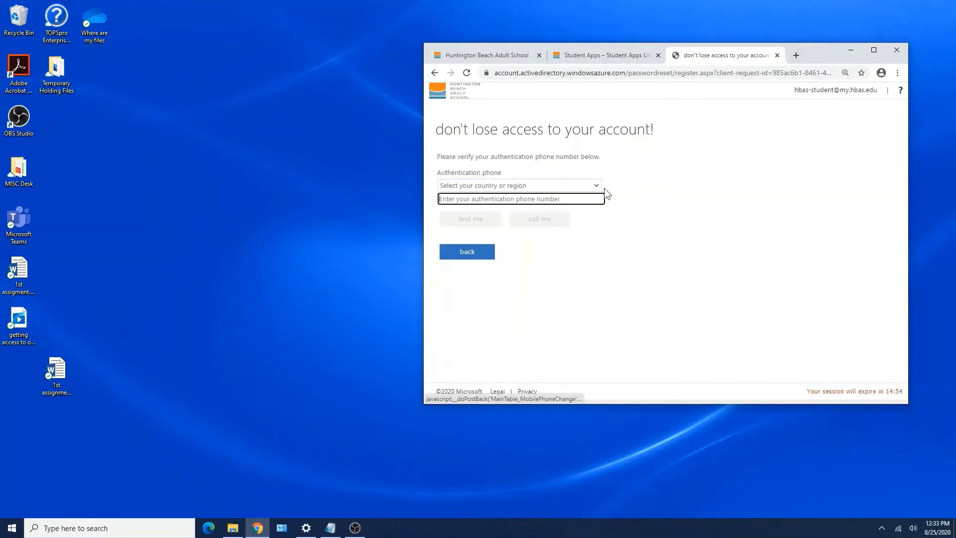
pyautogui.click(592, 186)
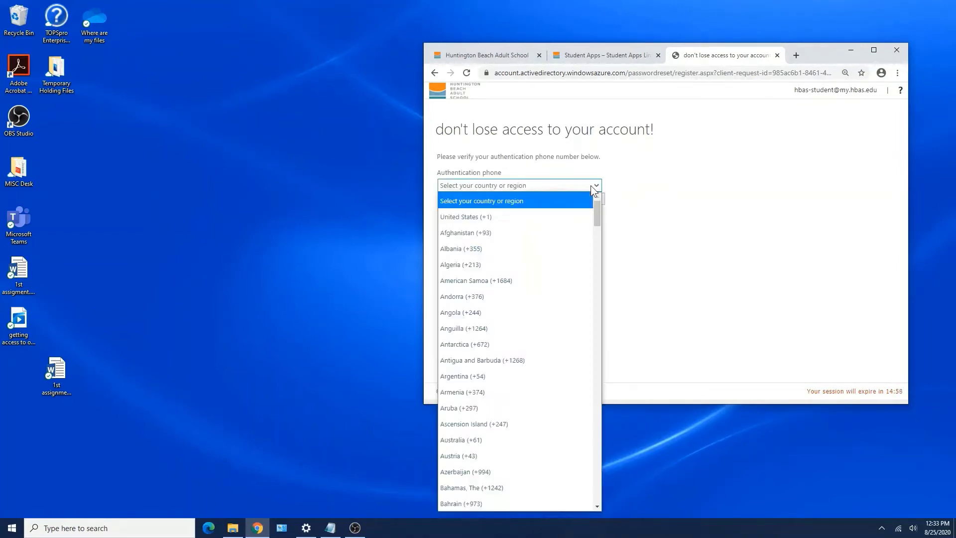
pyautogui.click(518, 217)
pyautogui.click(560, 195)
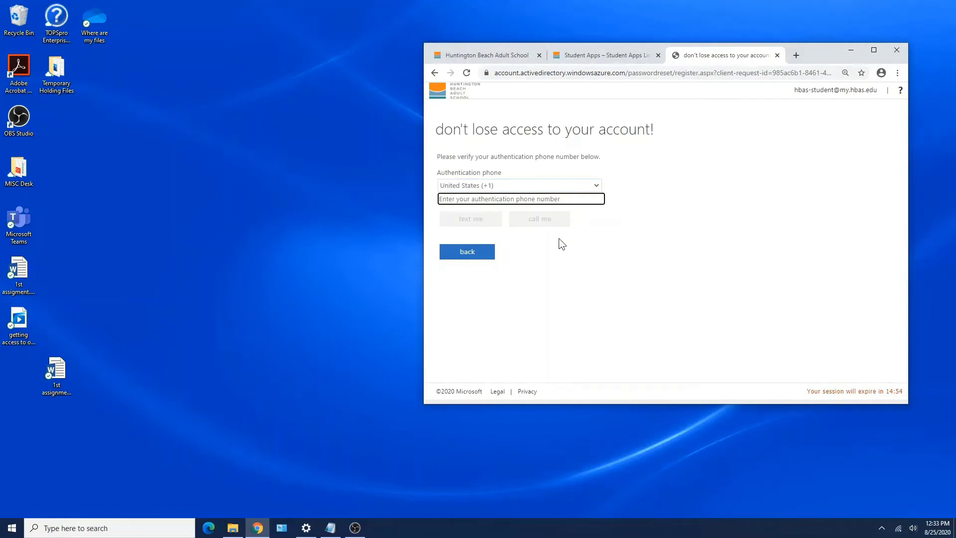
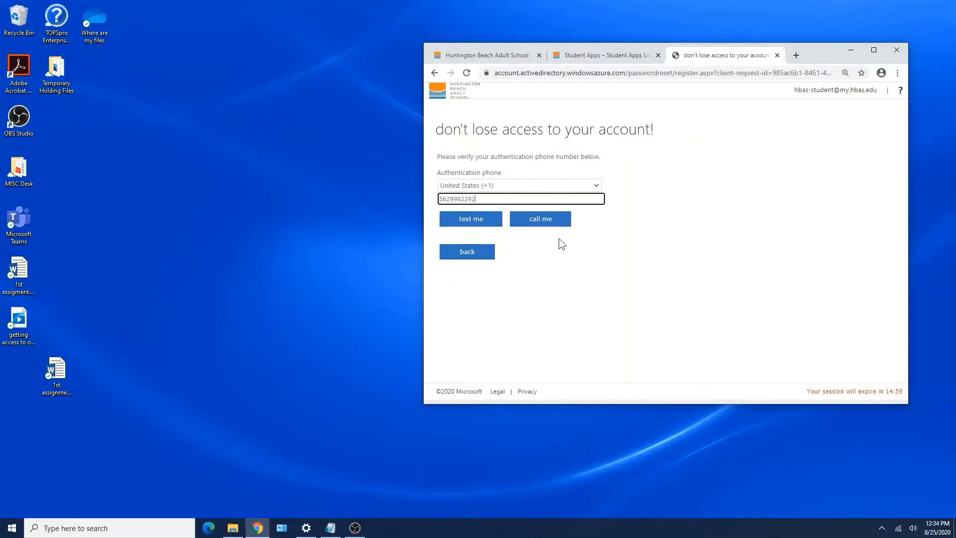
# Verify the phone with the texted code, re-entering it after the first mismatch.
pyautogui.click(481, 219)
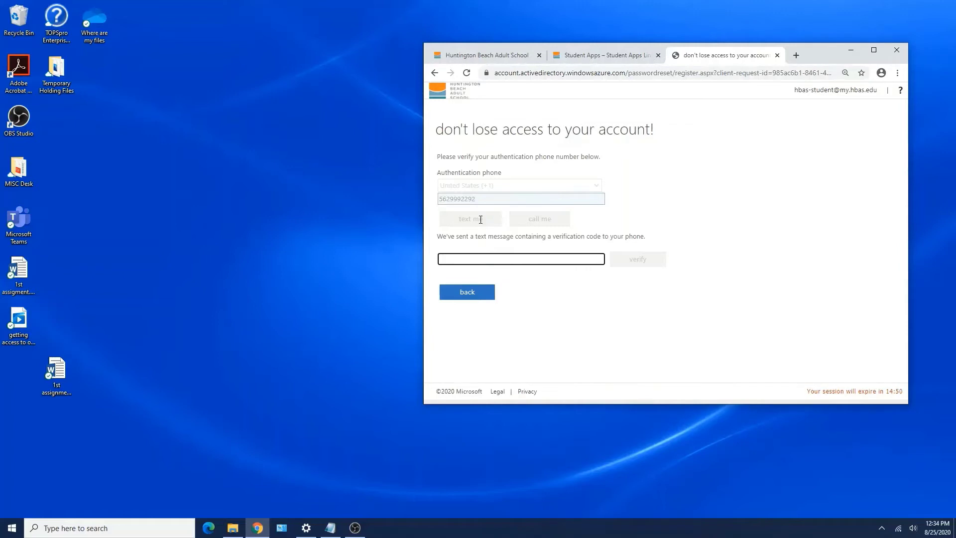
pyautogui.click(635, 258)
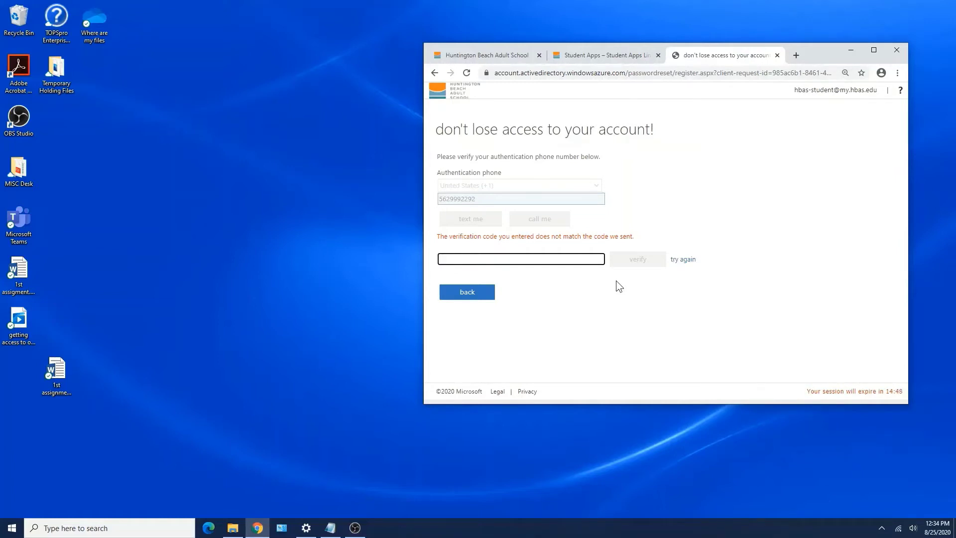
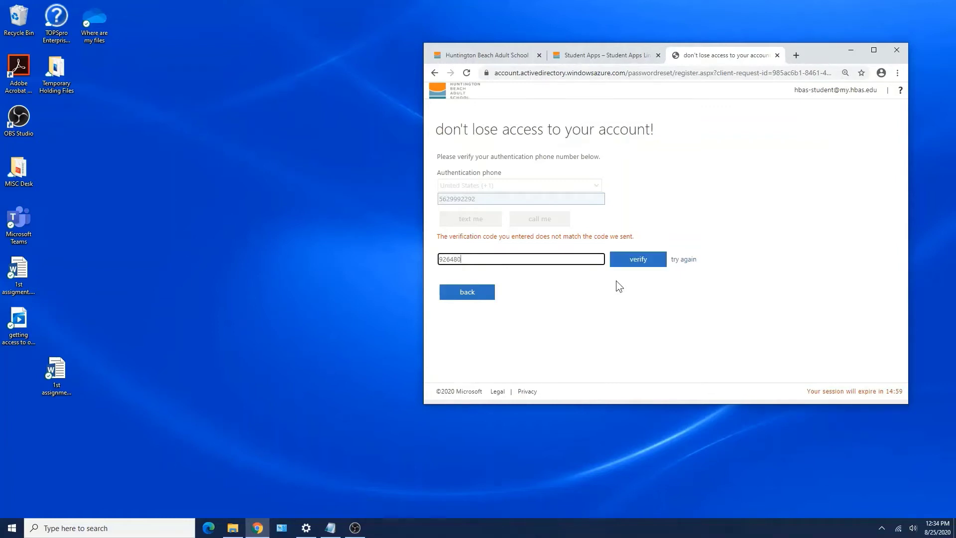
pyautogui.click(634, 259)
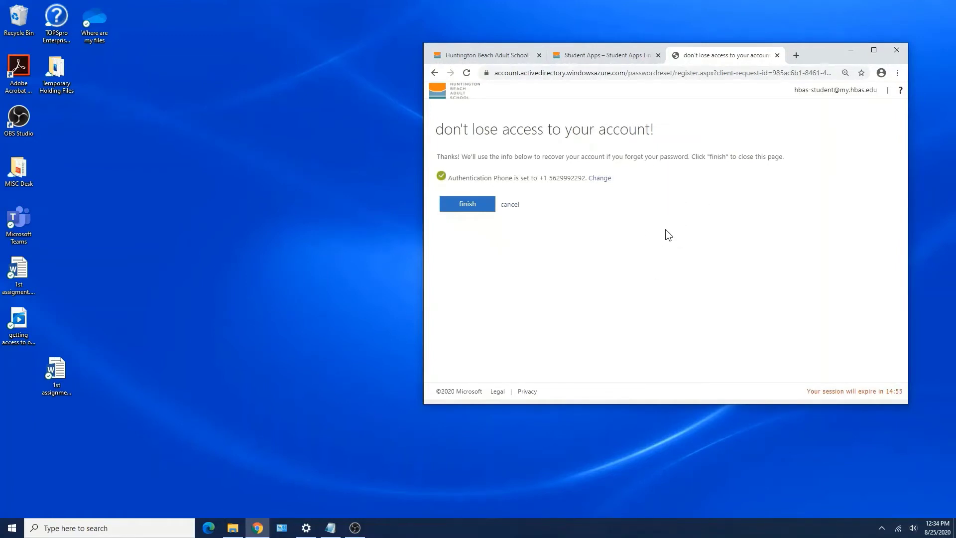
# Finish the security setup and answer No to staying signed in.
pyautogui.click(467, 221)
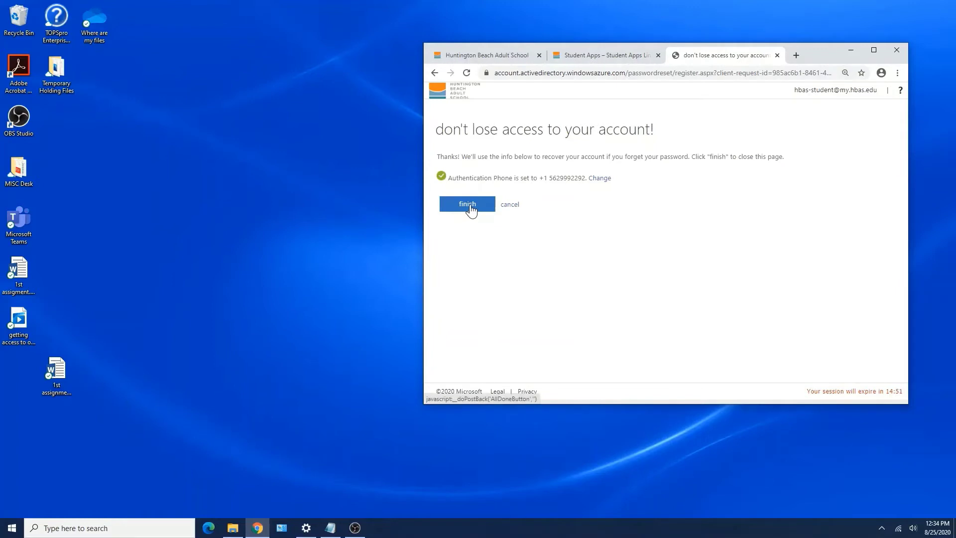
pyautogui.click(470, 208)
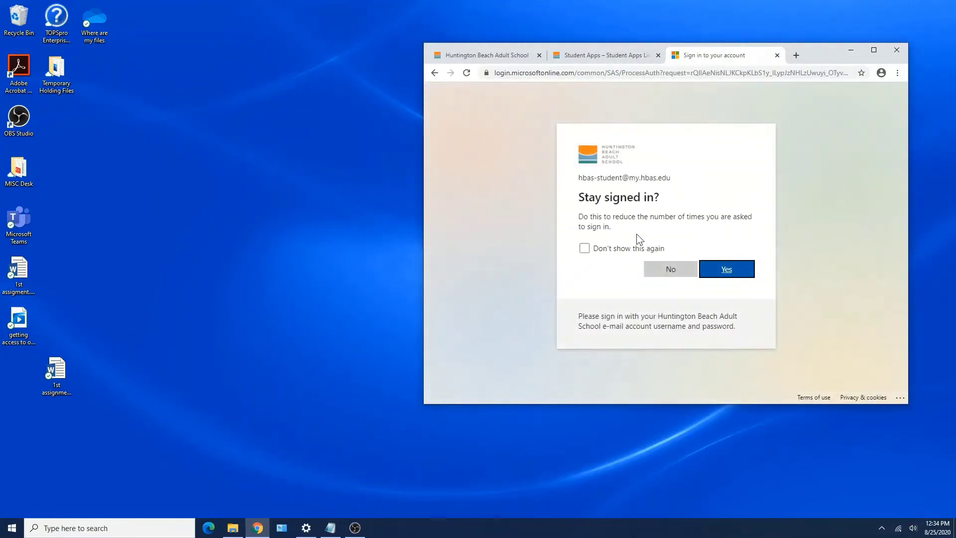
pyautogui.click(711, 271)
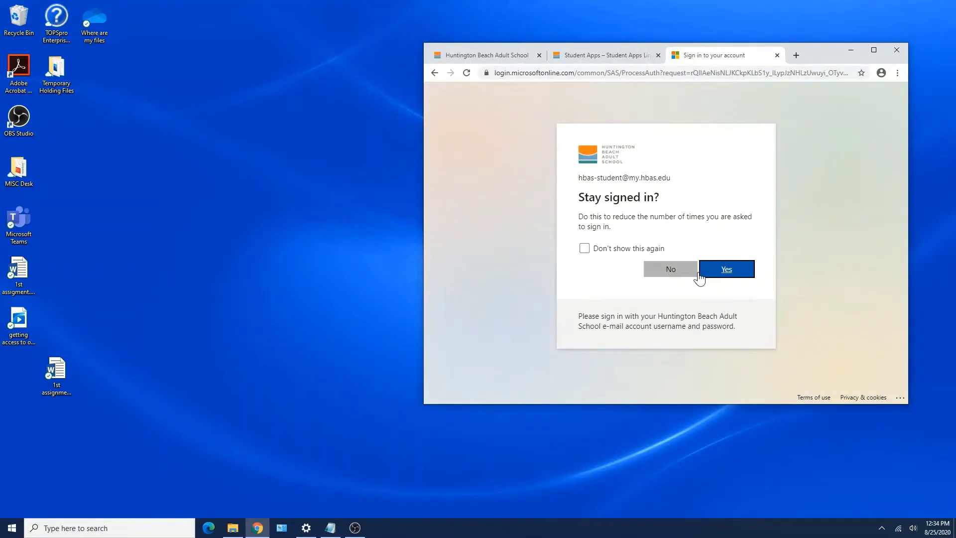
pyautogui.click(695, 271)
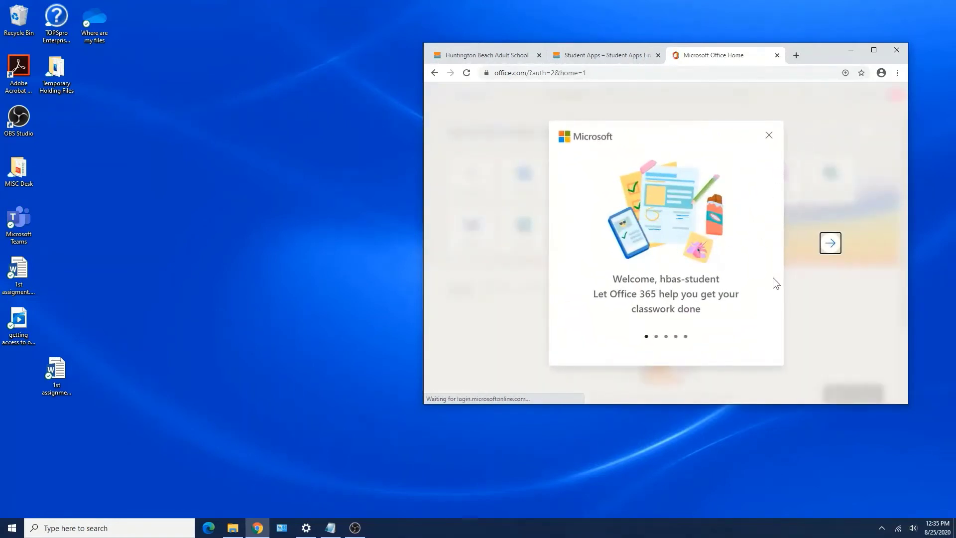
# Skip through the five-slide welcome tour, then briefly view the account details panel.
pyautogui.click(830, 244)
pyautogui.click(830, 244)
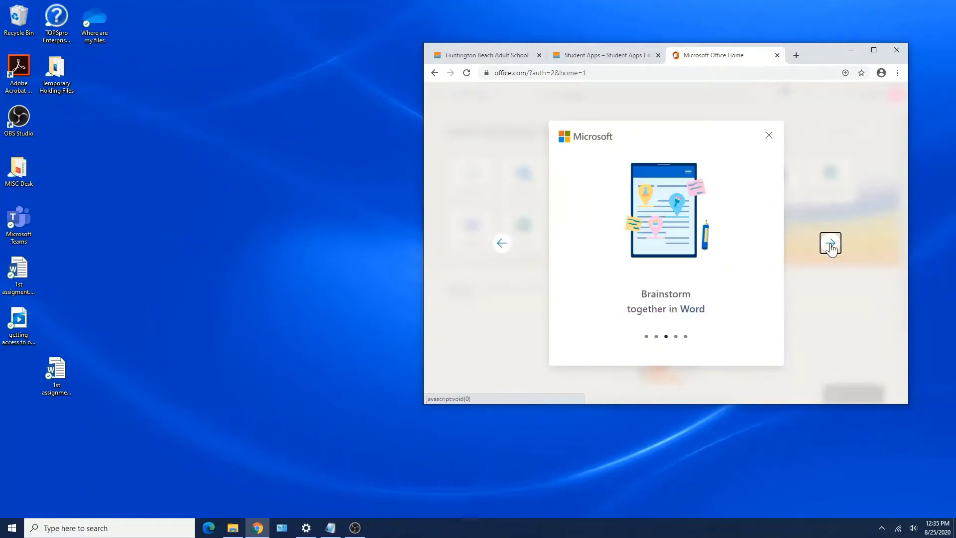
pyautogui.click(830, 244)
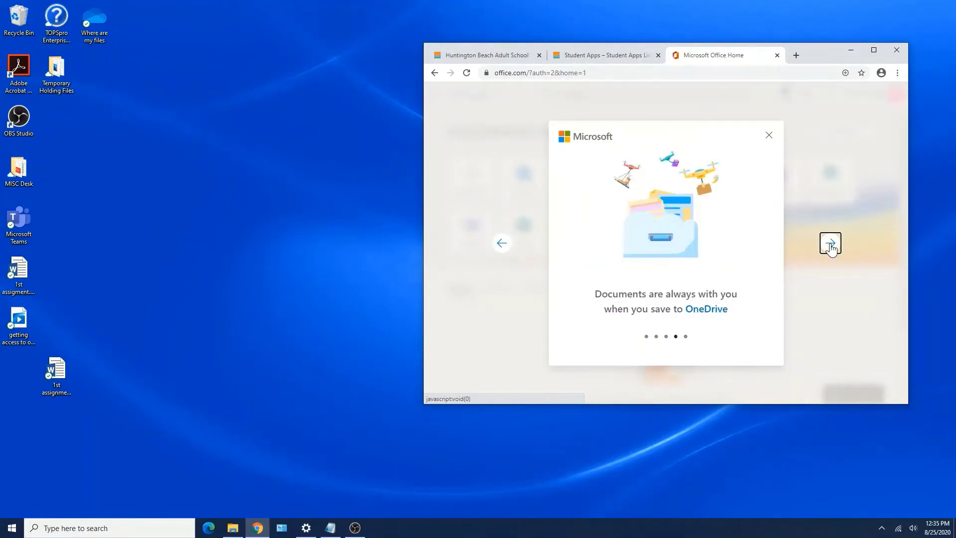
pyautogui.click(830, 243)
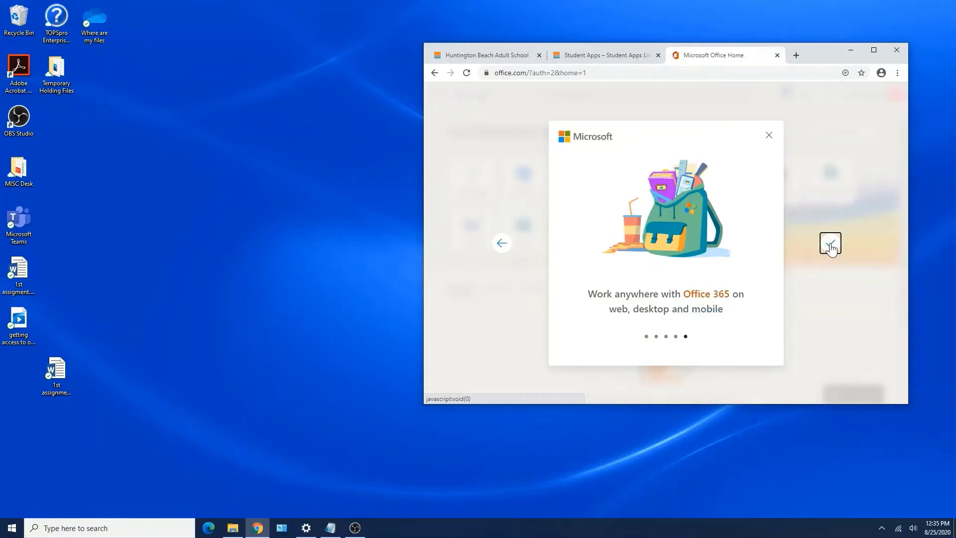
pyautogui.click(830, 244)
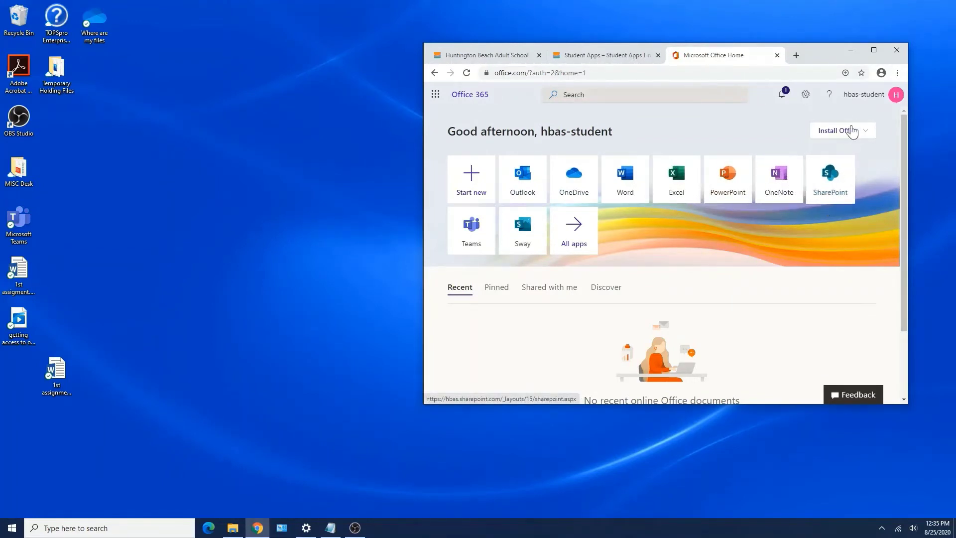
pyautogui.click(866, 94)
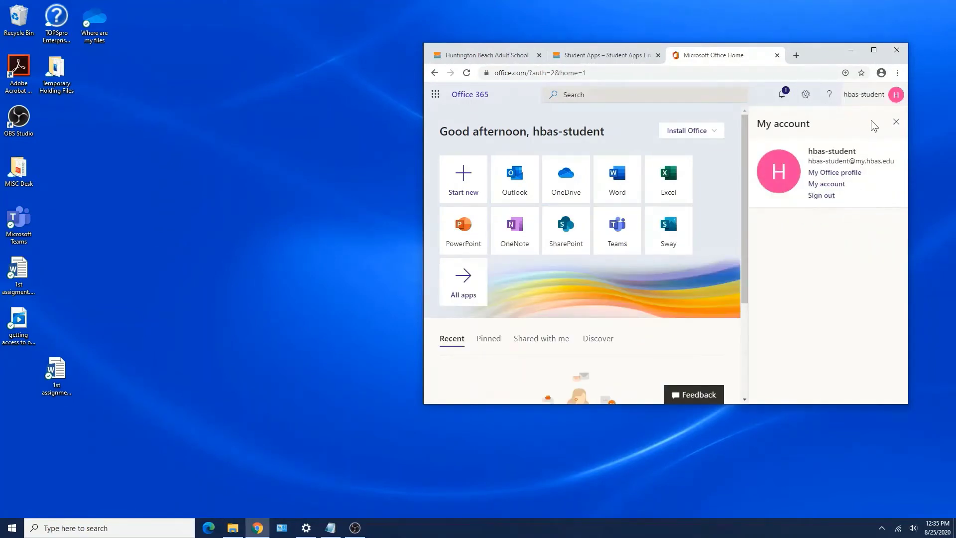
pyautogui.click(896, 122)
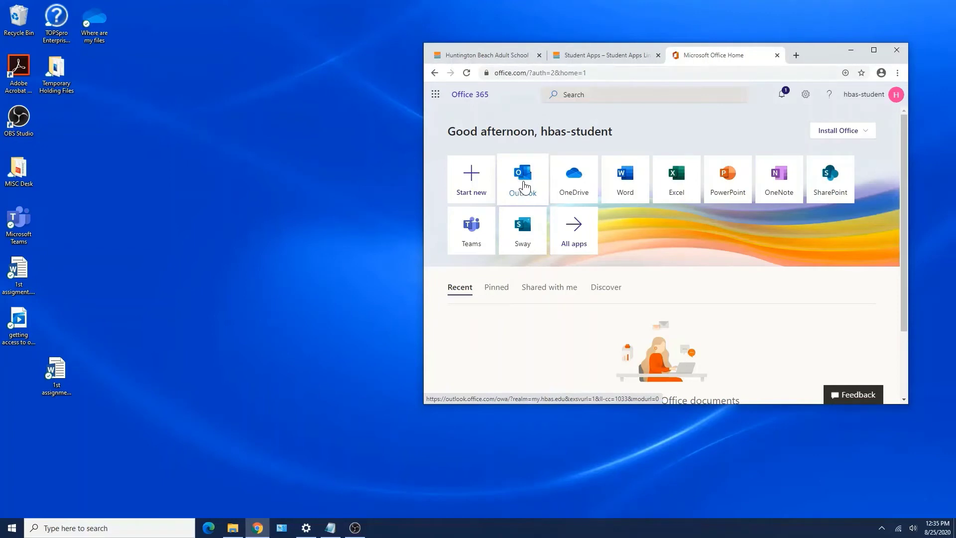
# Launch Outlook mail in a new tab and enlarge and reposition the browser window.
pyautogui.click(522, 185)
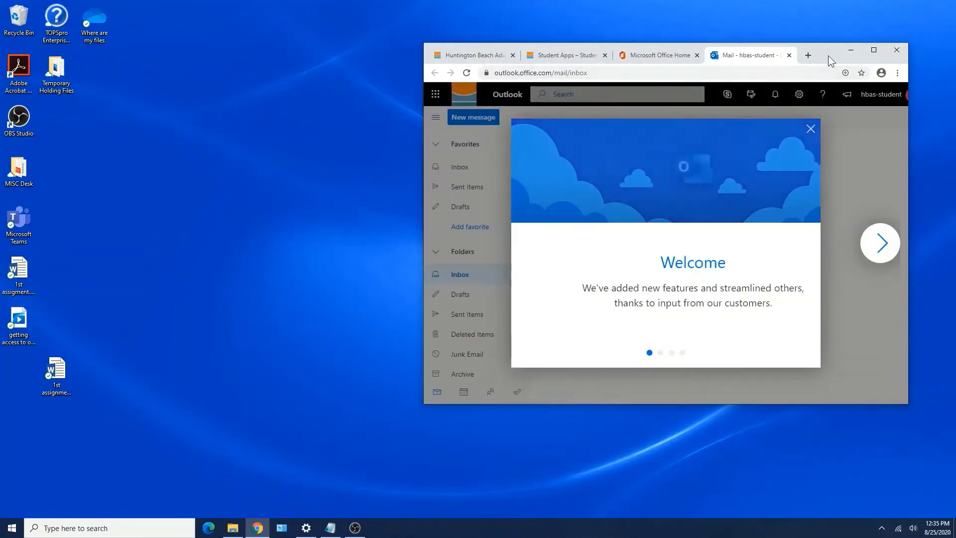
pyautogui.moveTo(828, 55); pyautogui.dragTo(646, 43)
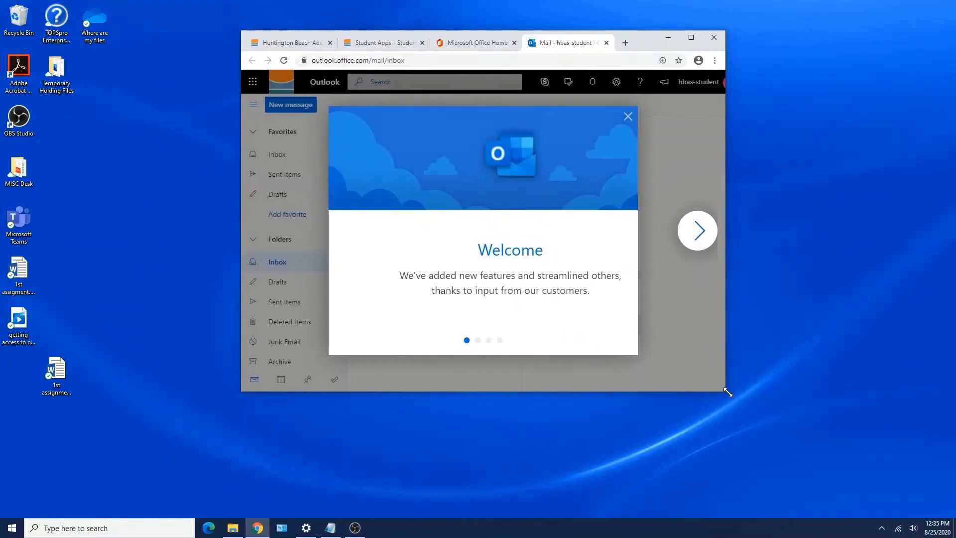
pyautogui.moveTo(728, 393); pyautogui.dragTo(916, 513)
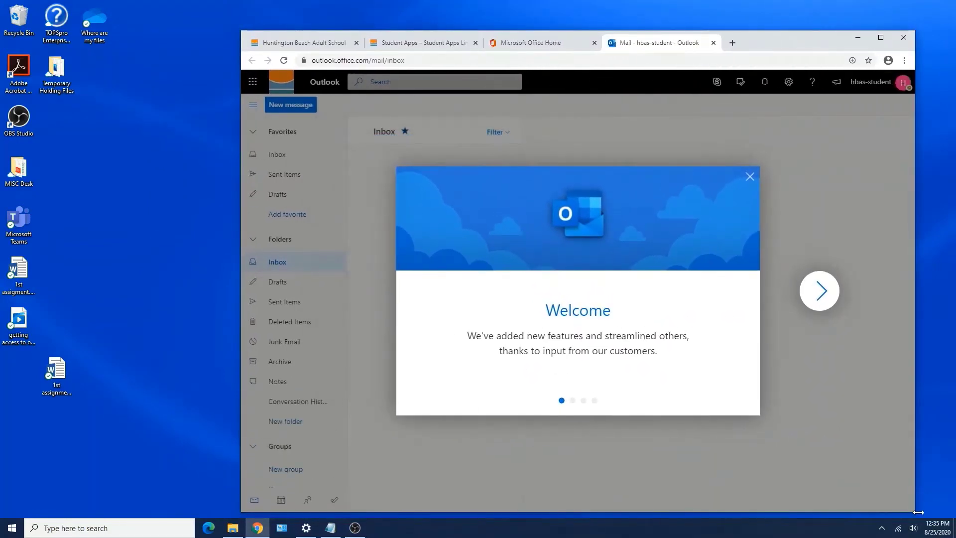
pyautogui.moveTo(763, 46); pyautogui.dragTo(676, 38)
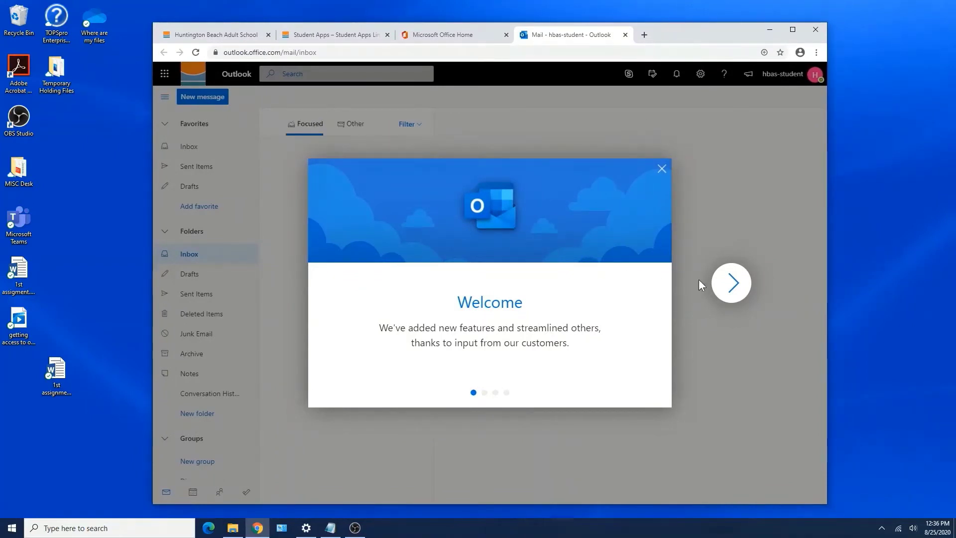
# Skip through the Outlook welcome slides and get started to reach the Inbox.
pyautogui.click(732, 284)
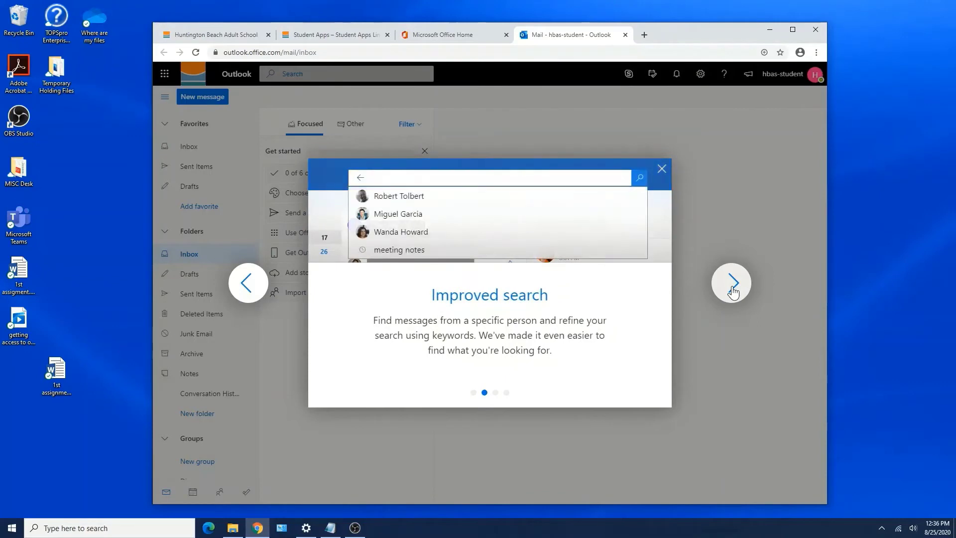
pyautogui.click(733, 289)
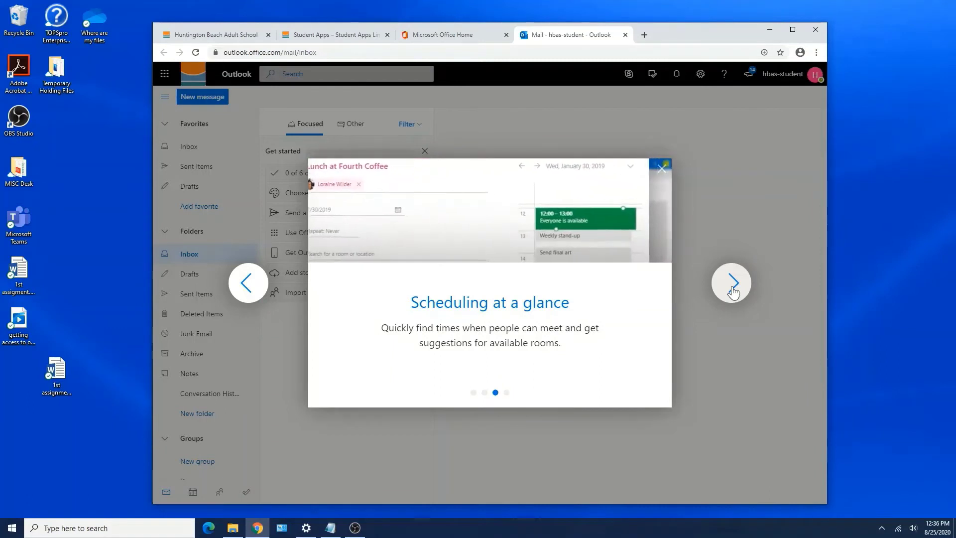
pyautogui.click(733, 291)
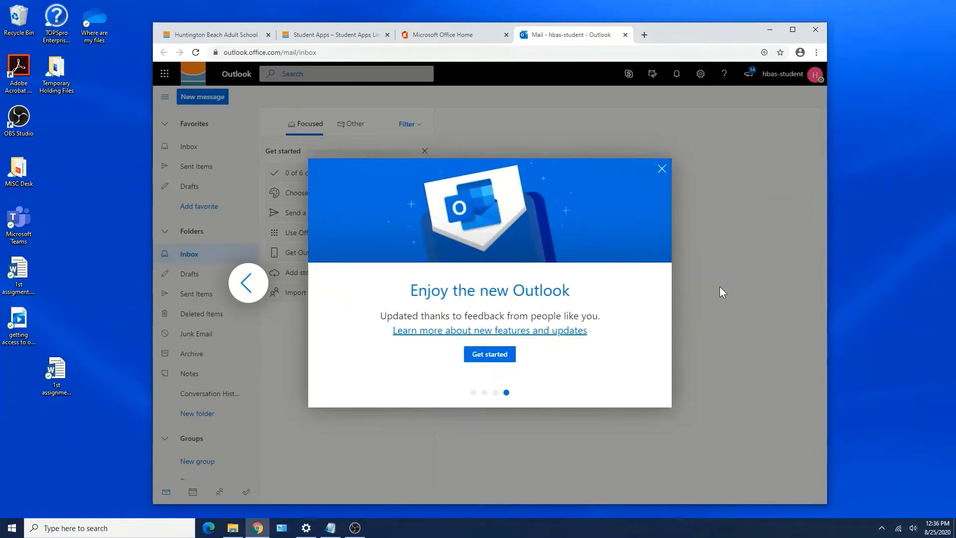
pyautogui.click(486, 354)
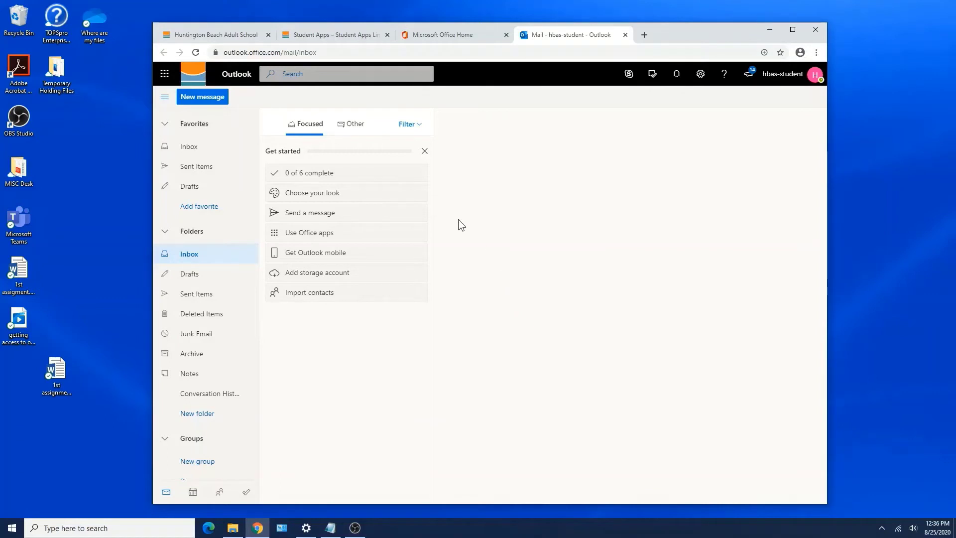
# Start a new email addressed to the teacher with subject 'My Homework'.
pyautogui.click(215, 99)
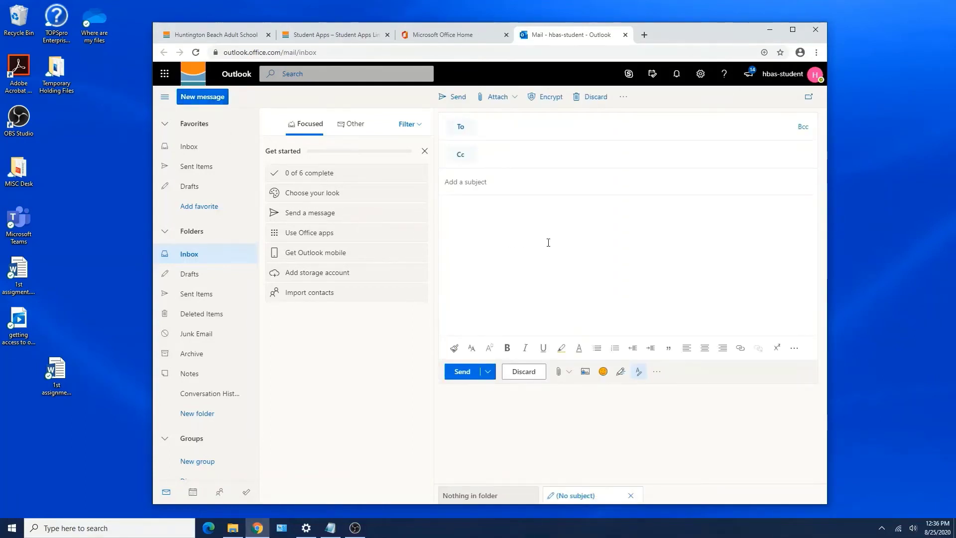
pyautogui.click(517, 130)
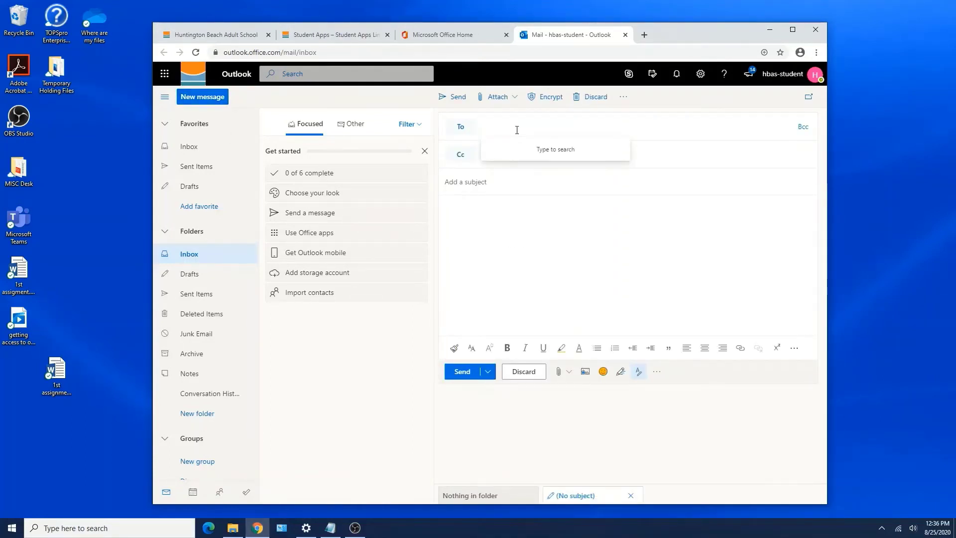
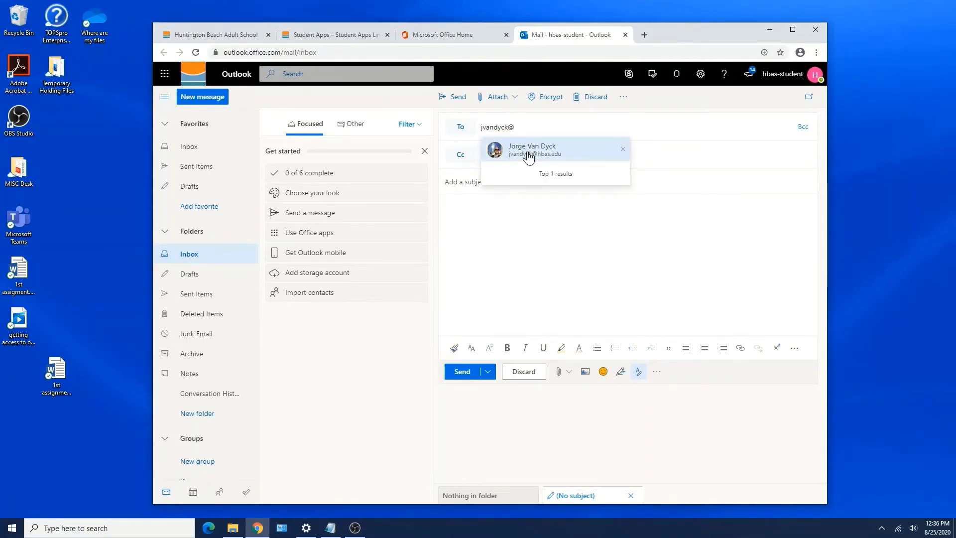
pyautogui.click(527, 151)
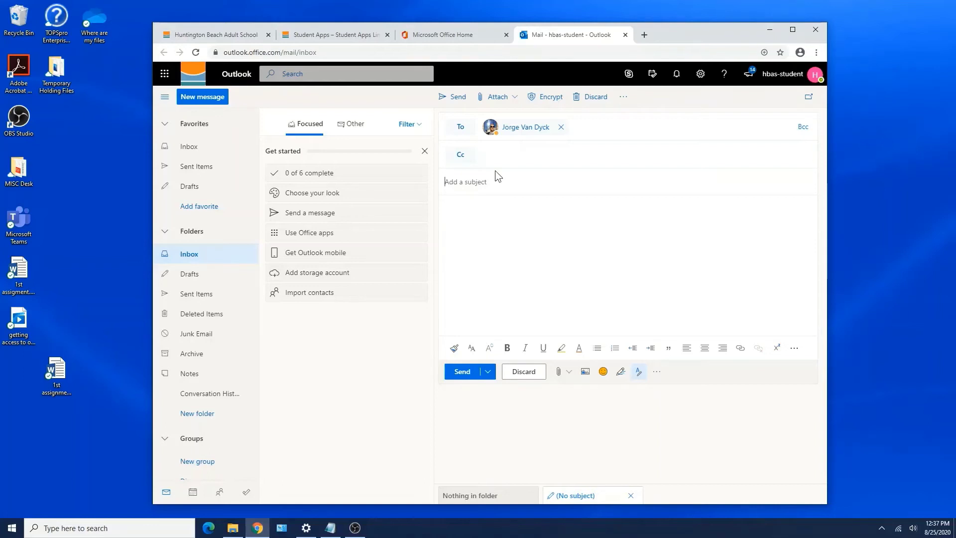
pyautogui.write('My Homework')
# Write the body 'Here is my homework' followed by a Sincerely sign-off with the student's name.
pyautogui.click(474, 245)
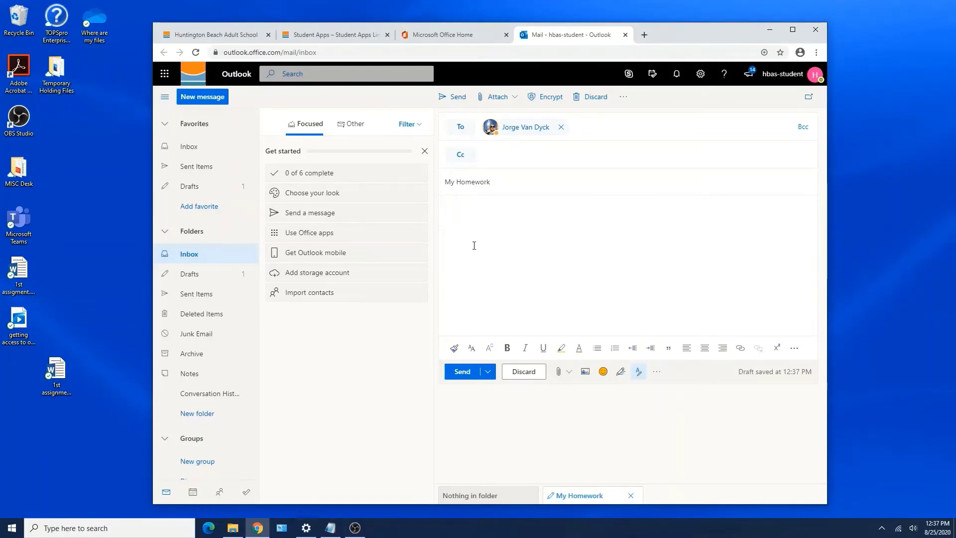
pyautogui.write('Here ')
pyautogui.write('is my')
pyautogui.write(' homework')
pyautogui.write('Sincerely, ')
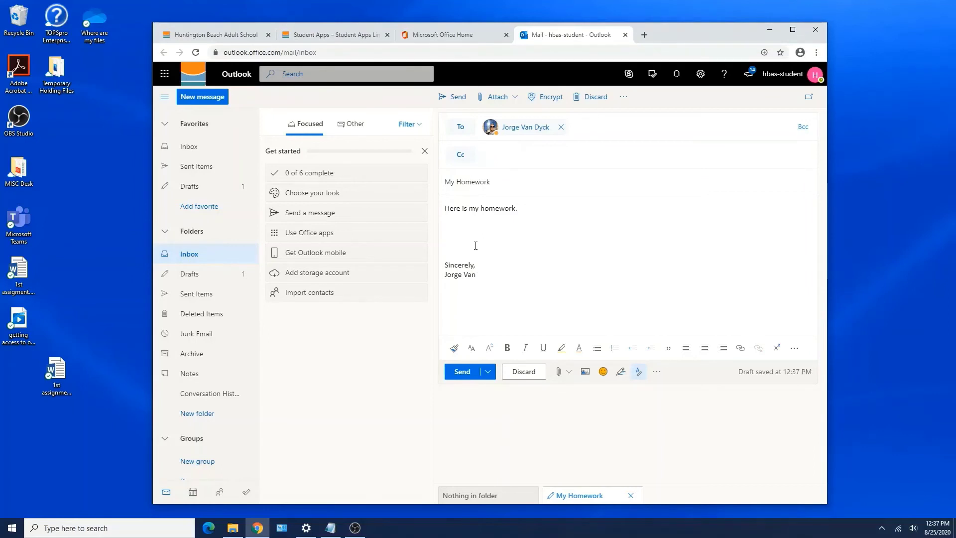
pyautogui.hotkey('shift', 'Left')
pyautogui.hotkey('shift', 'Left')
pyautogui.hotkey('shift', 'Left')
pyautogui.hotkey('shift', 'Left')
pyautogui.hotkey('shift', 'Left')
pyautogui.hotkey('shift', 'Left')
pyautogui.hotkey('shift', 'Left')
pyautogui.hotkey('shift', 'Left')
pyautogui.press('Left')
pyautogui.press('Left')
pyautogui.press('Left')
# Drag the 1st assignment Word file onto the email, then remove that attachment.
pyautogui.moveTo(670, 30); pyautogui.dragTo(752, 23)
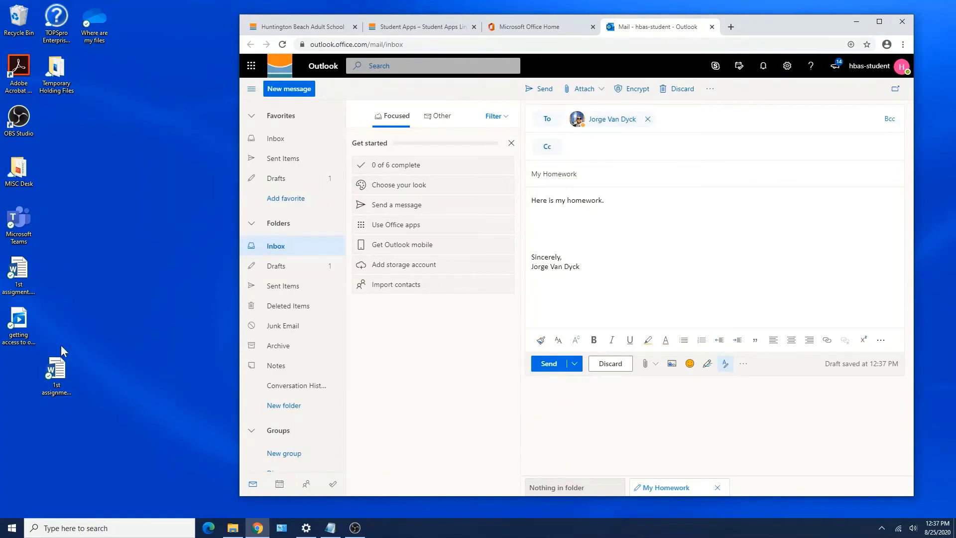
pyautogui.moveTo(56, 371); pyautogui.dragTo(690, 259)
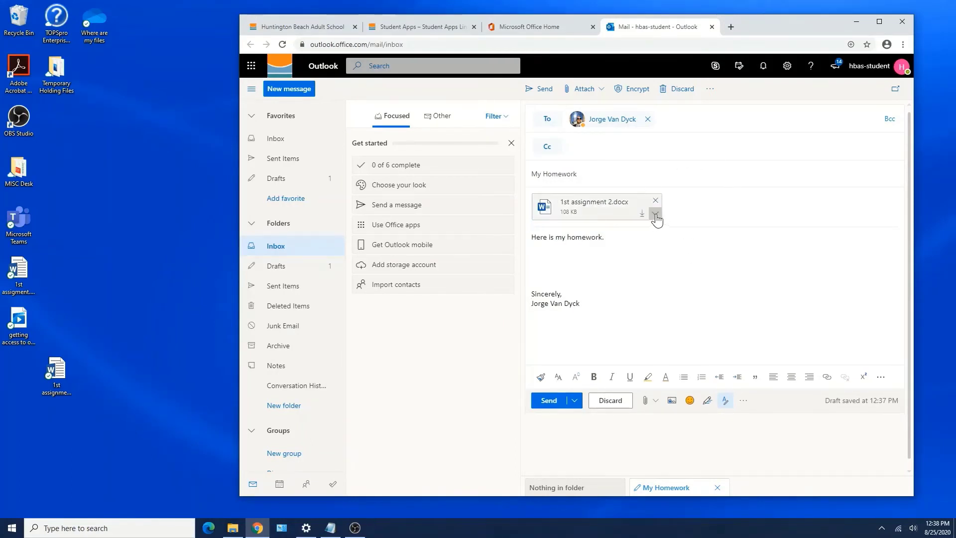
pyautogui.click(653, 203)
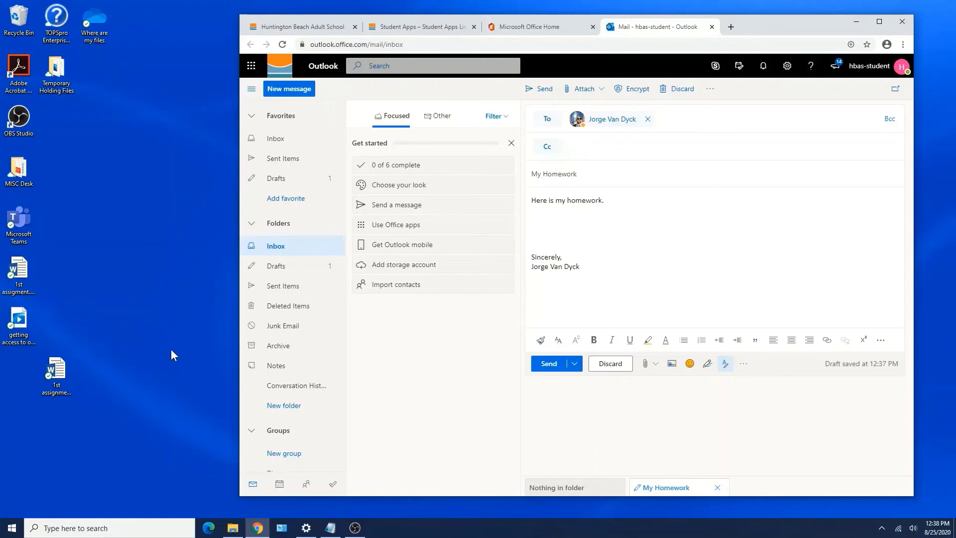
# Attach 1st assignment 2.docx from the Desktop via Browse this computer.
pyautogui.click(653, 367)
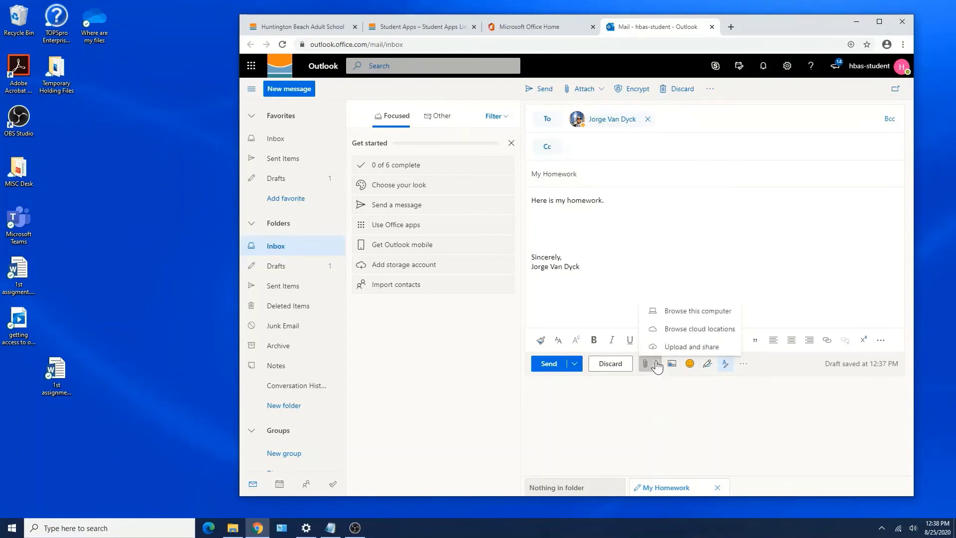
pyautogui.click(682, 312)
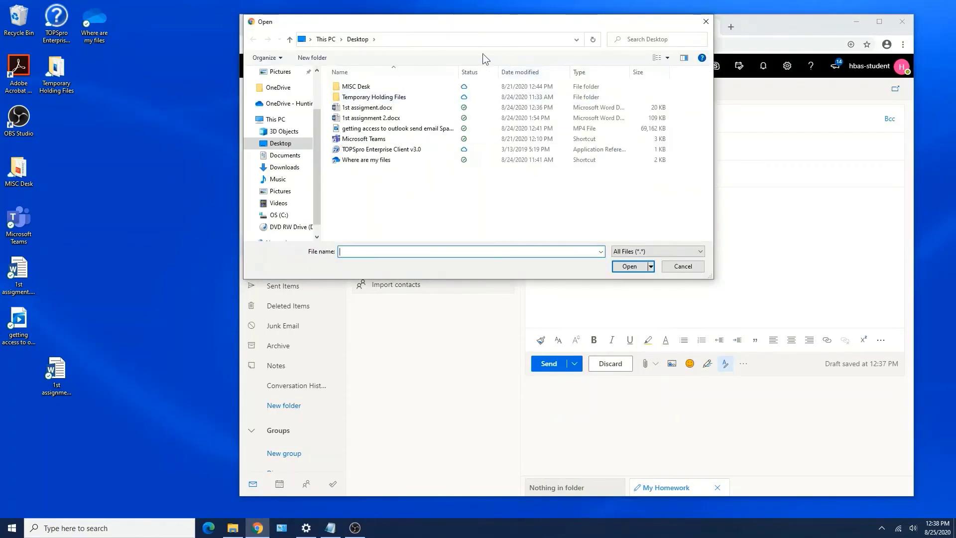
pyautogui.click(361, 121)
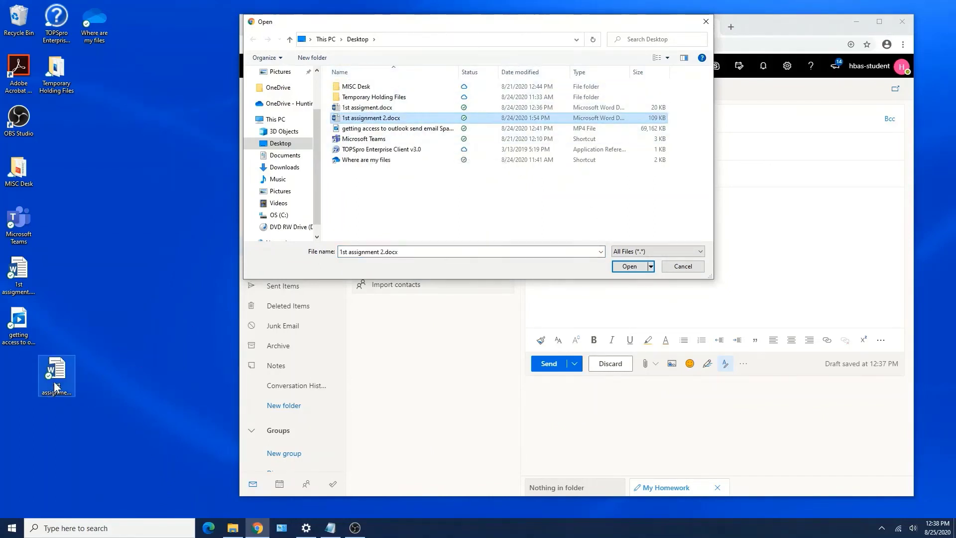
pyautogui.click(634, 266)
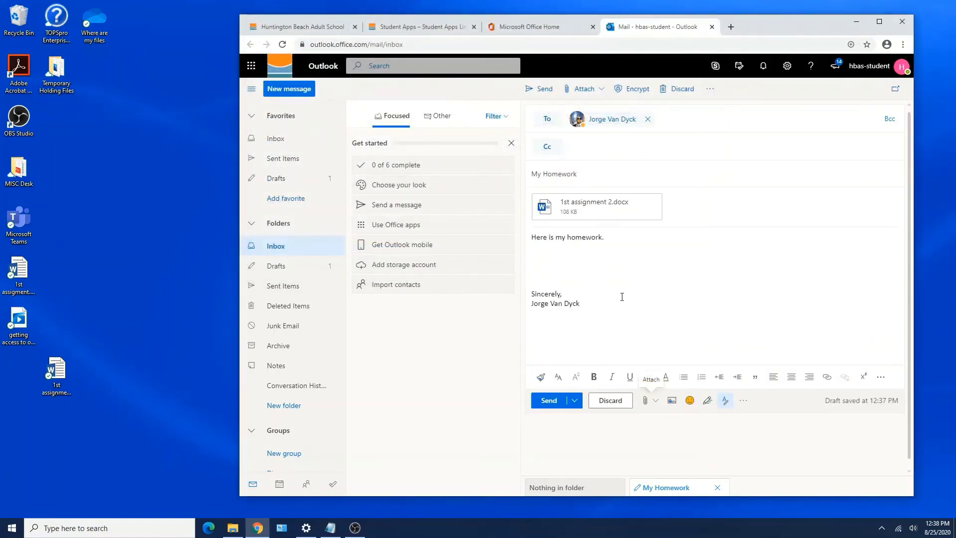
# Send the My Homework email and view it in Sent Items.
pyautogui.click(556, 403)
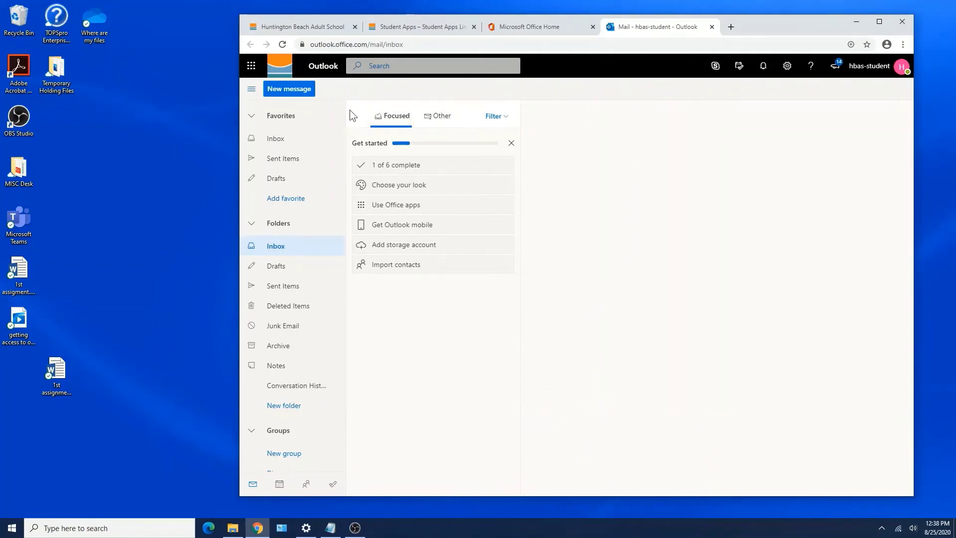
pyautogui.click(271, 160)
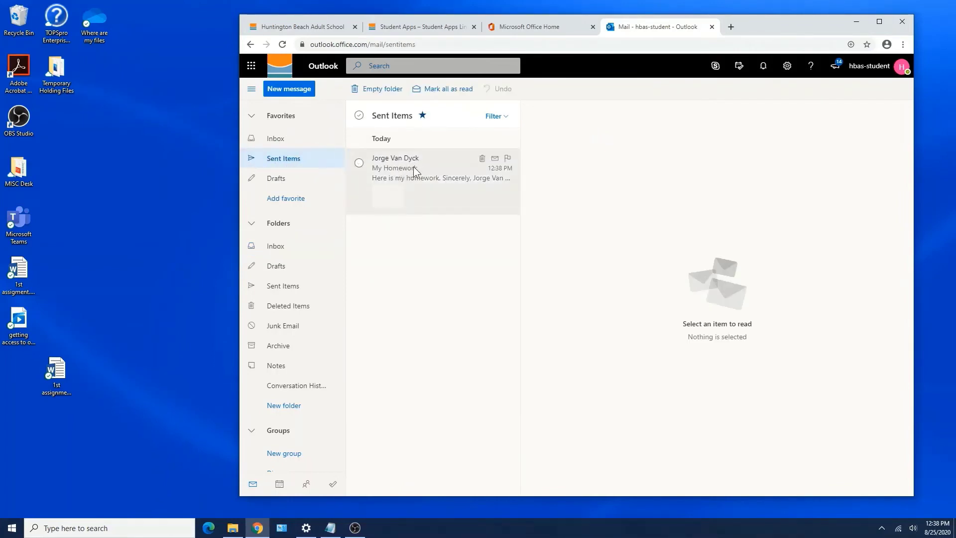
pyautogui.click(414, 166)
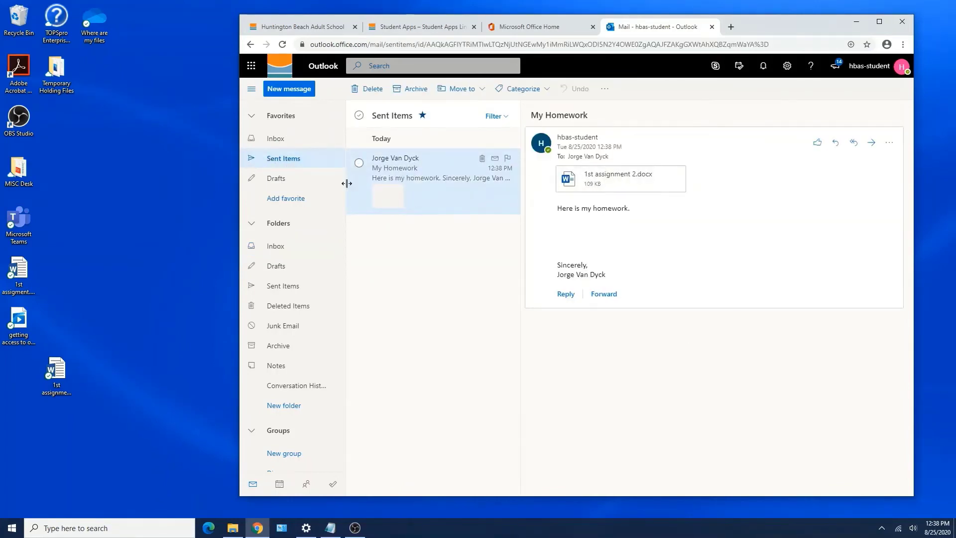
# Back in the Inbox, dismiss the Get started checklist and show All messages under Other.
pyautogui.click(286, 144)
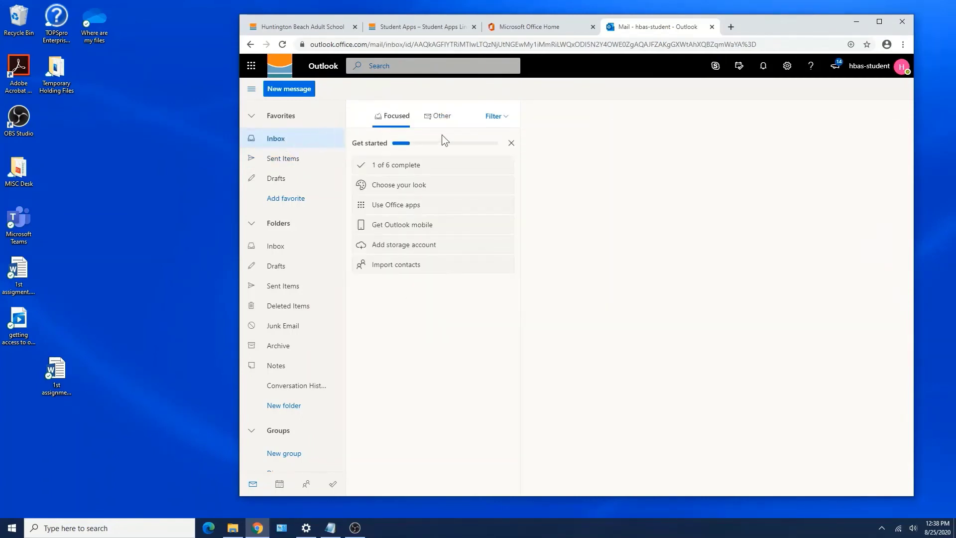
pyautogui.click(512, 143)
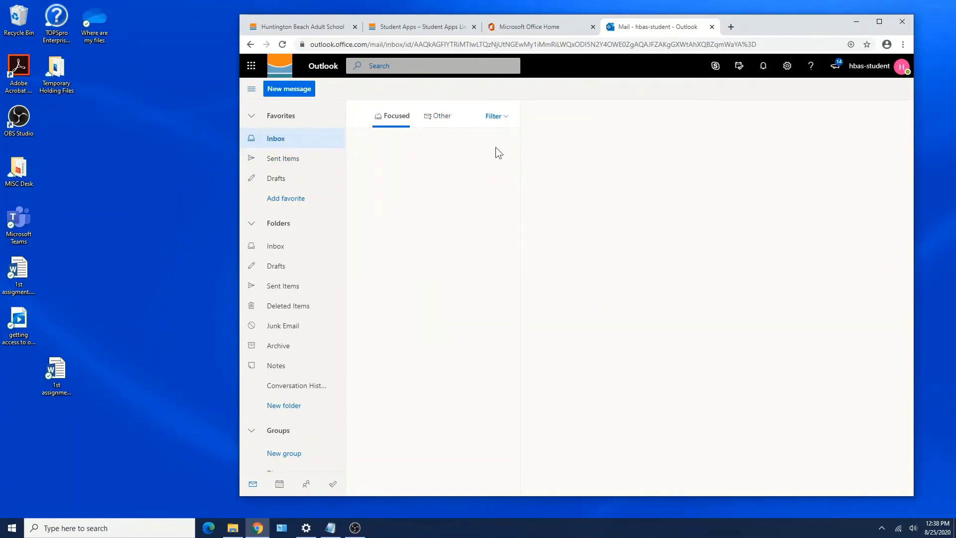
pyautogui.click(440, 123)
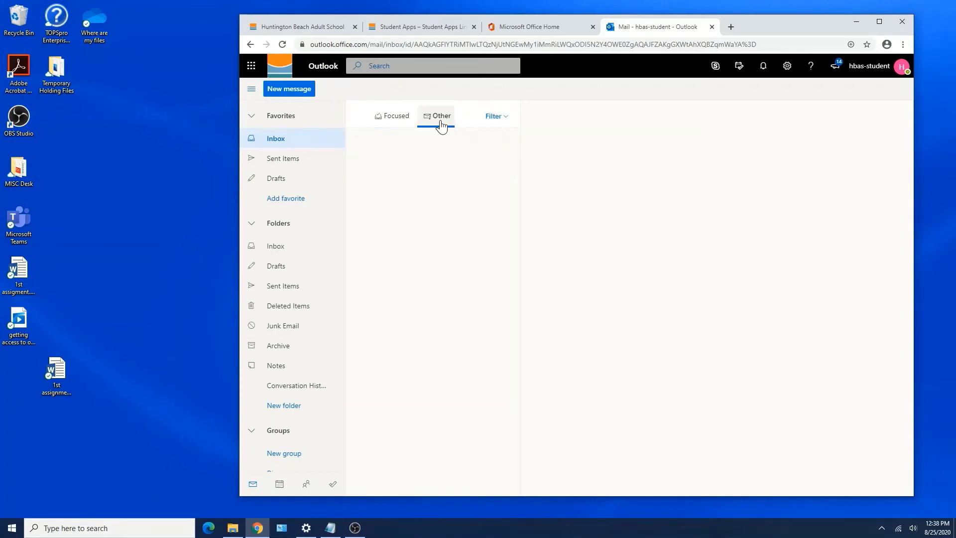
pyautogui.click(493, 117)
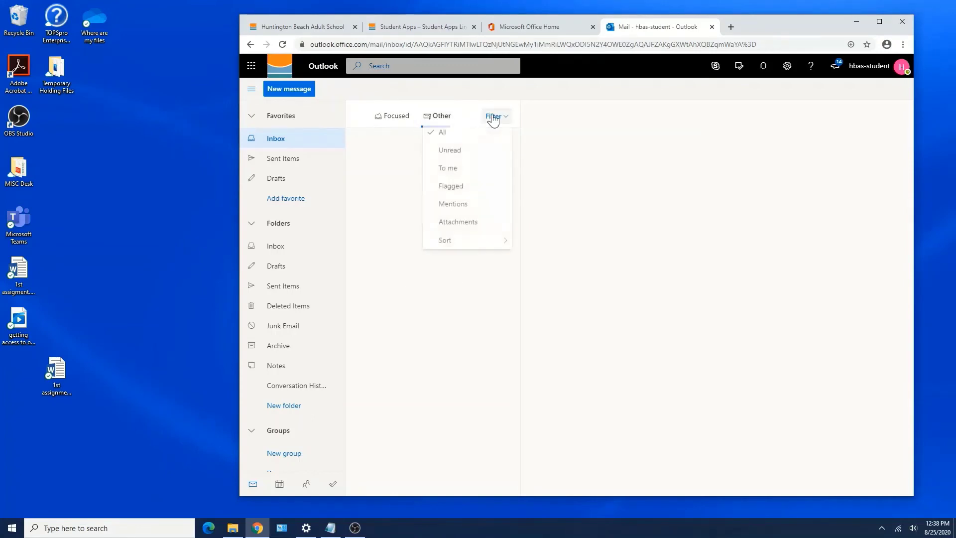
pyautogui.click(461, 134)
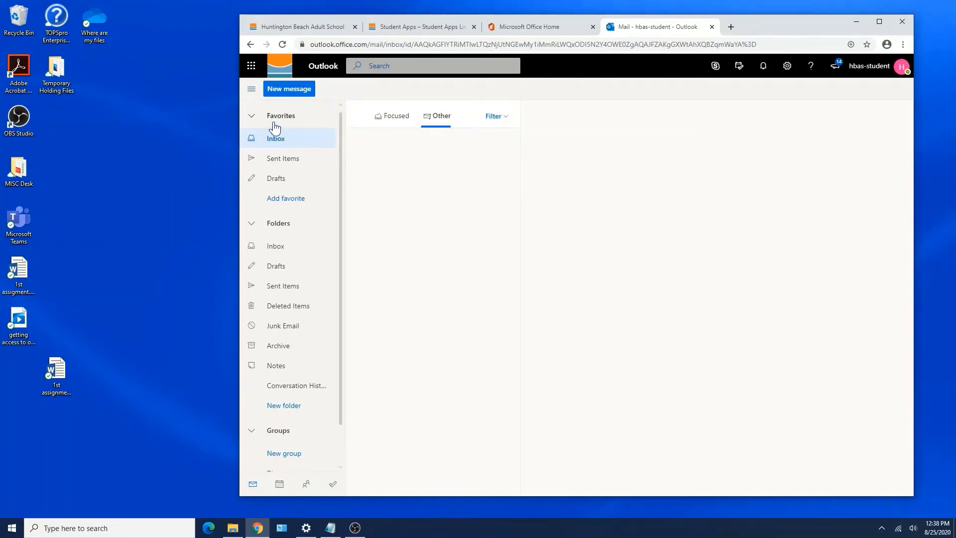
# Start a new message to your own address with the subject 'Email Test'.
pyautogui.click(306, 95)
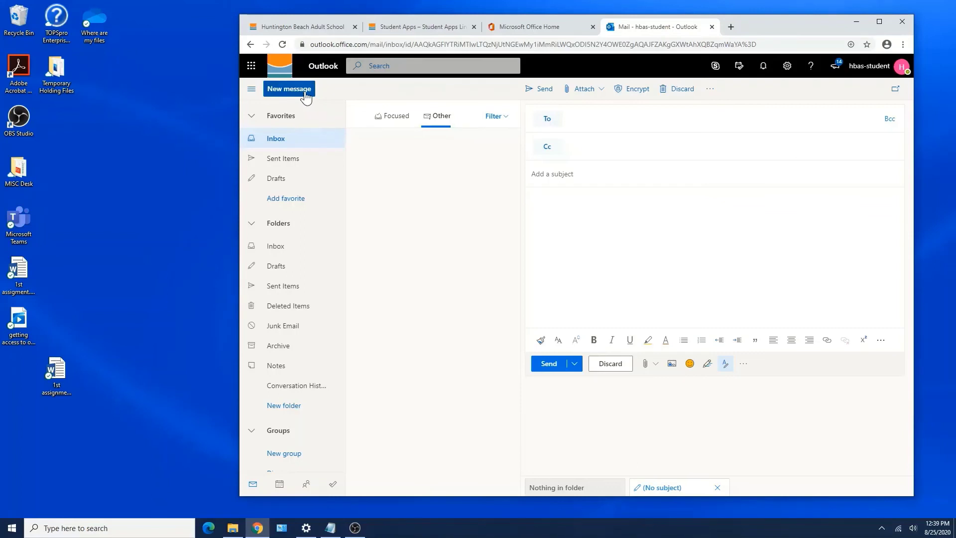
pyautogui.click(578, 121)
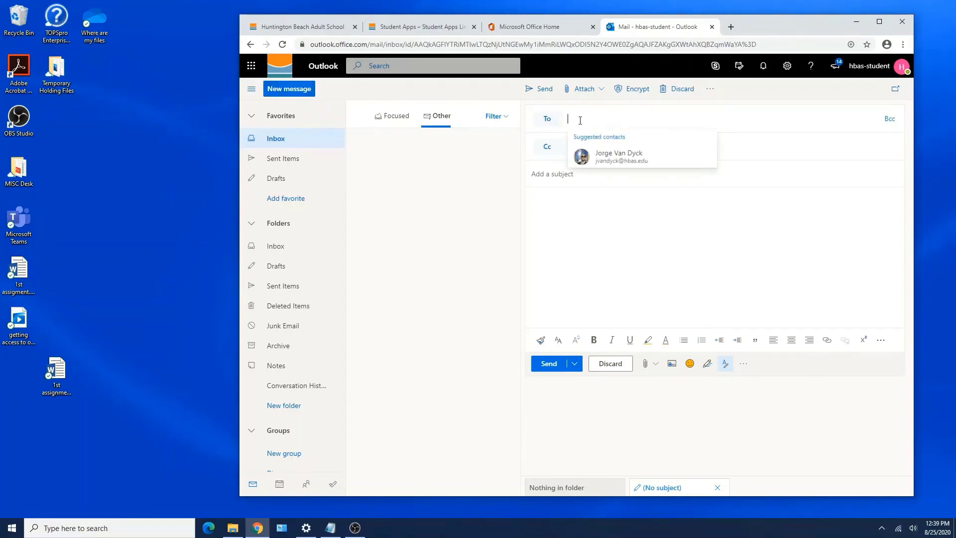
pyautogui.hotkey('ctrl', 'v')
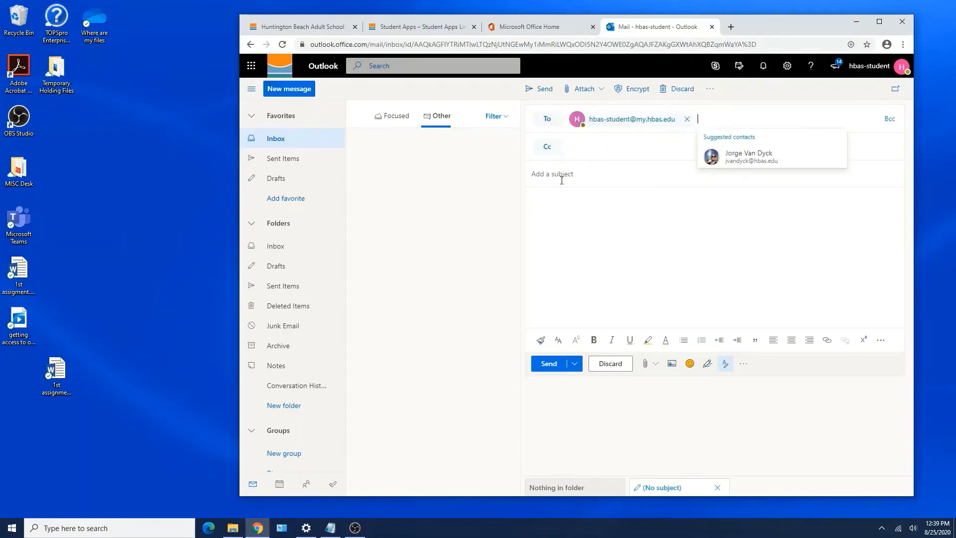
pyautogui.click(562, 179)
pyautogui.write('E')
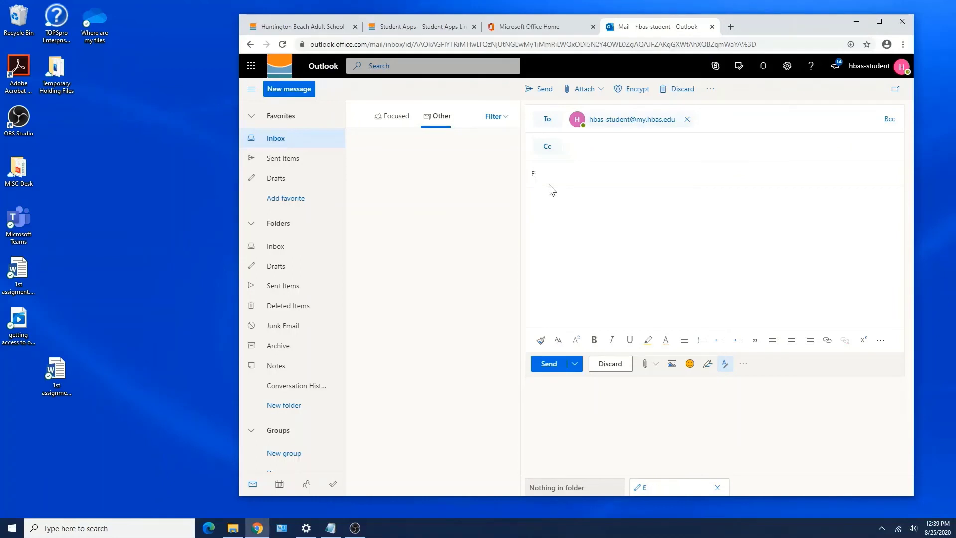
pyautogui.write('mail Test')
# Write the body 'This is an email to show you where to find your emails. :)' and send it.
pyautogui.click(549, 202)
pyautogui.write('This is an email to show you where to find')
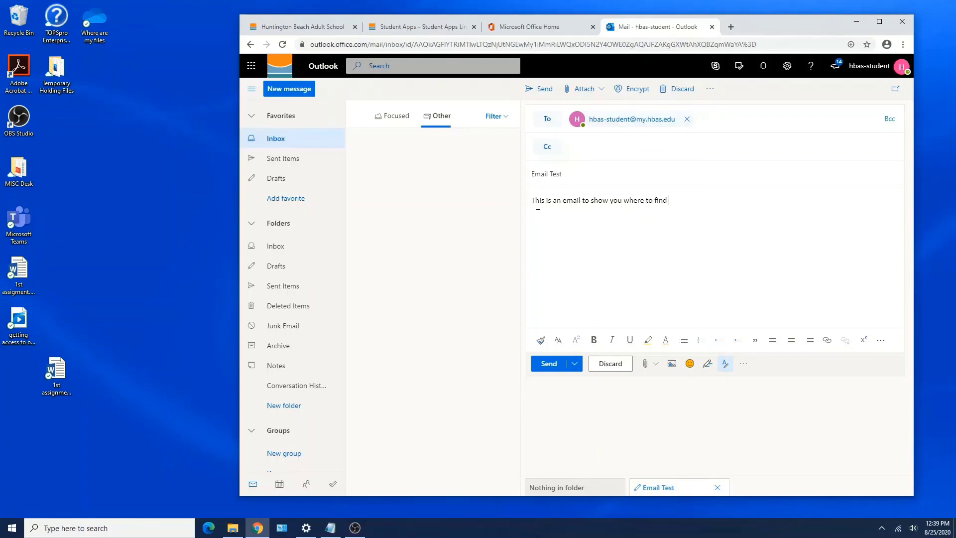
pyautogui.write('your emails.')
pyautogui.write(':)')
pyautogui.click(549, 365)
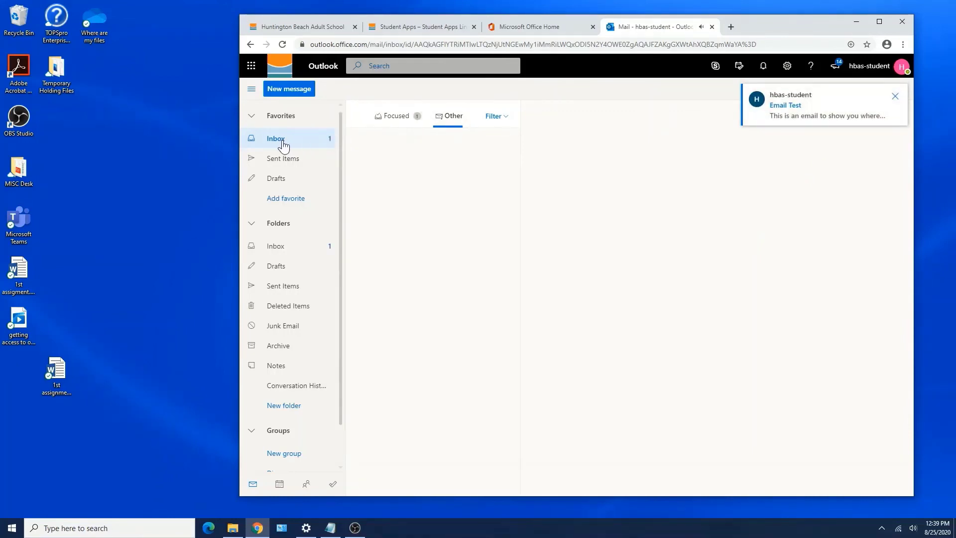
# In the Focused inbox, open the 'Email Test' message and mark it as read from its right-click menu.
pyautogui.click(398, 123)
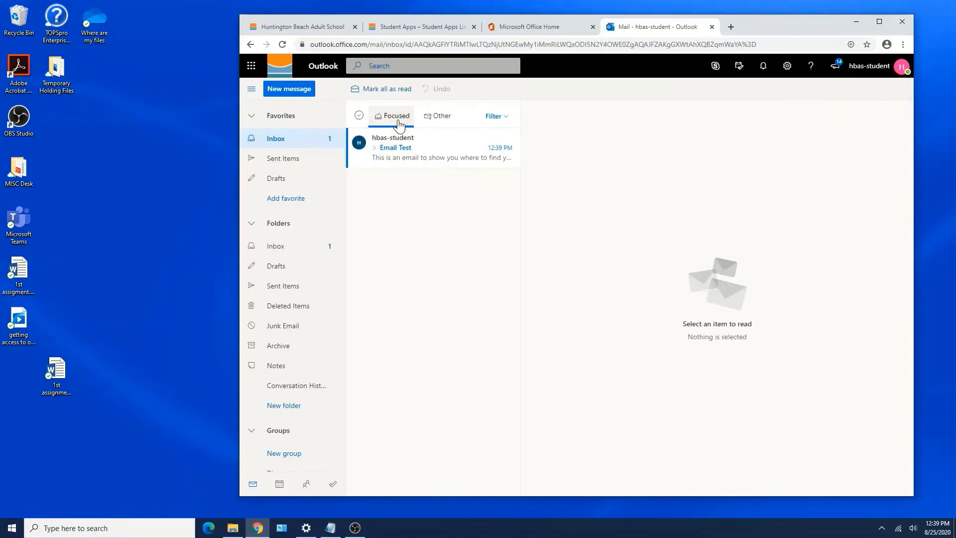
pyautogui.click(424, 156)
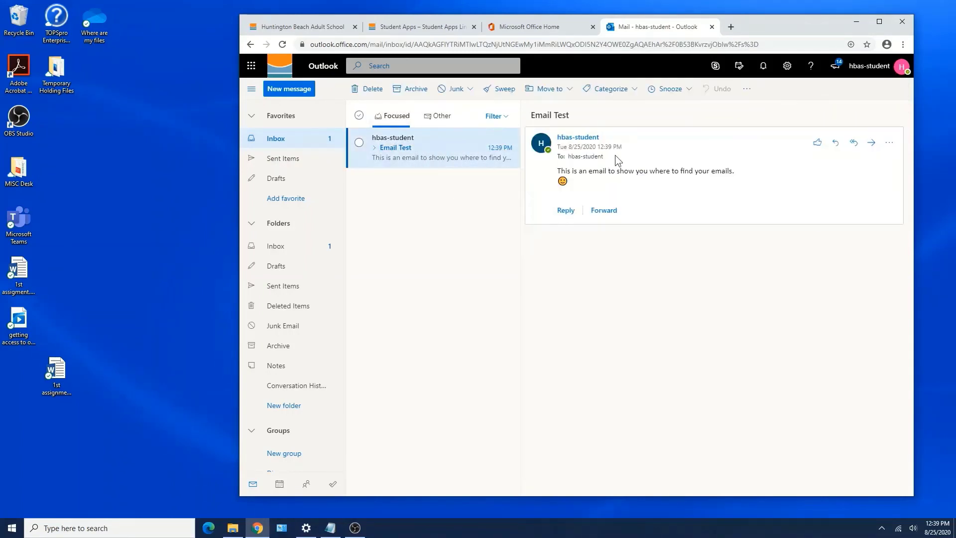
pyautogui.rightClick(432, 148)
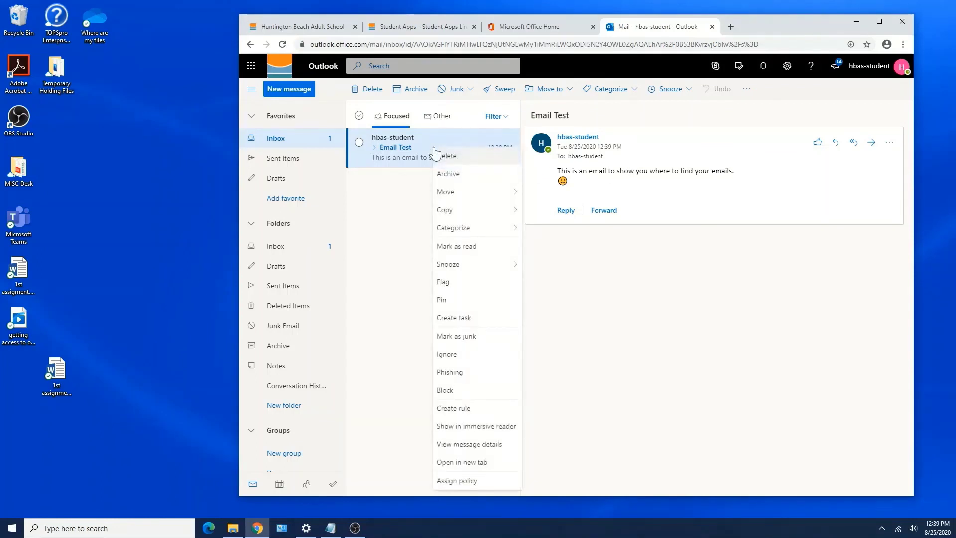
pyautogui.click(472, 247)
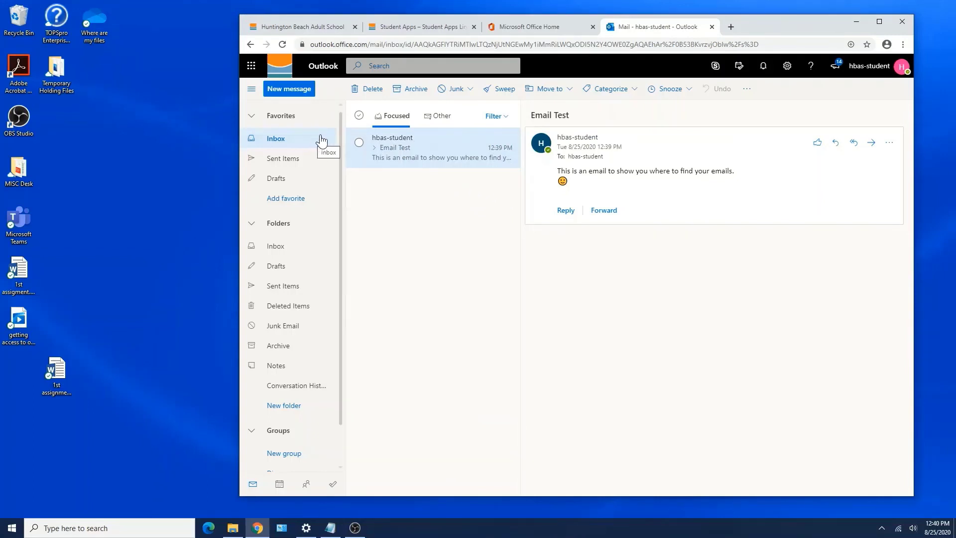
# Switch to the Microsoft Office Home browser tab to show the app tiles.
pyautogui.click(527, 30)
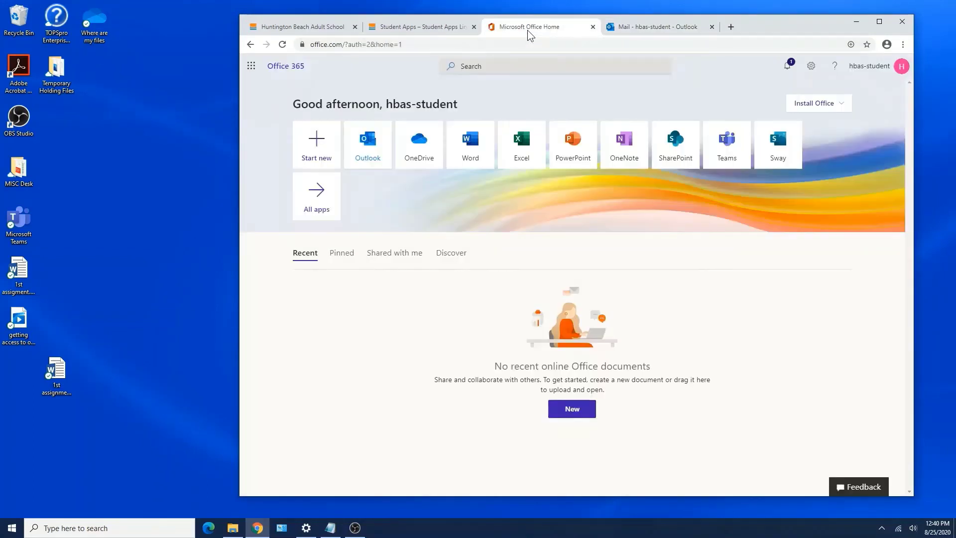